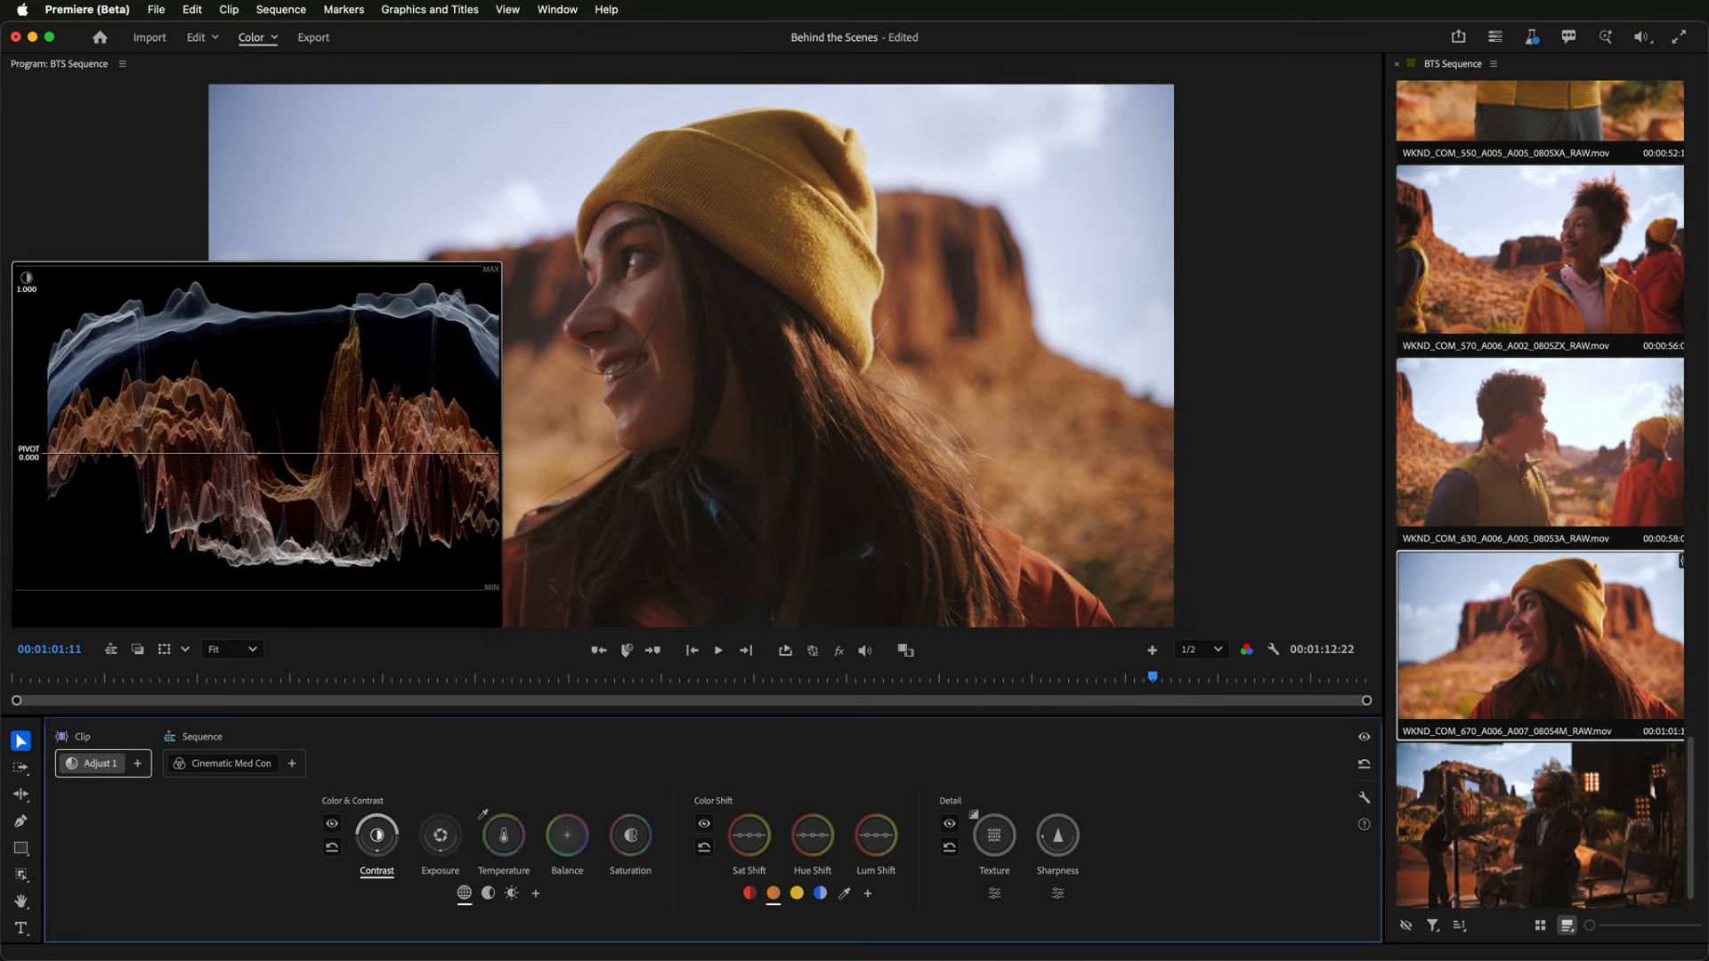
- Increase the clip's contrast and raise the saturation shift for oranges in the Adjust 1 grade
drag(377, 835, 452, 833)
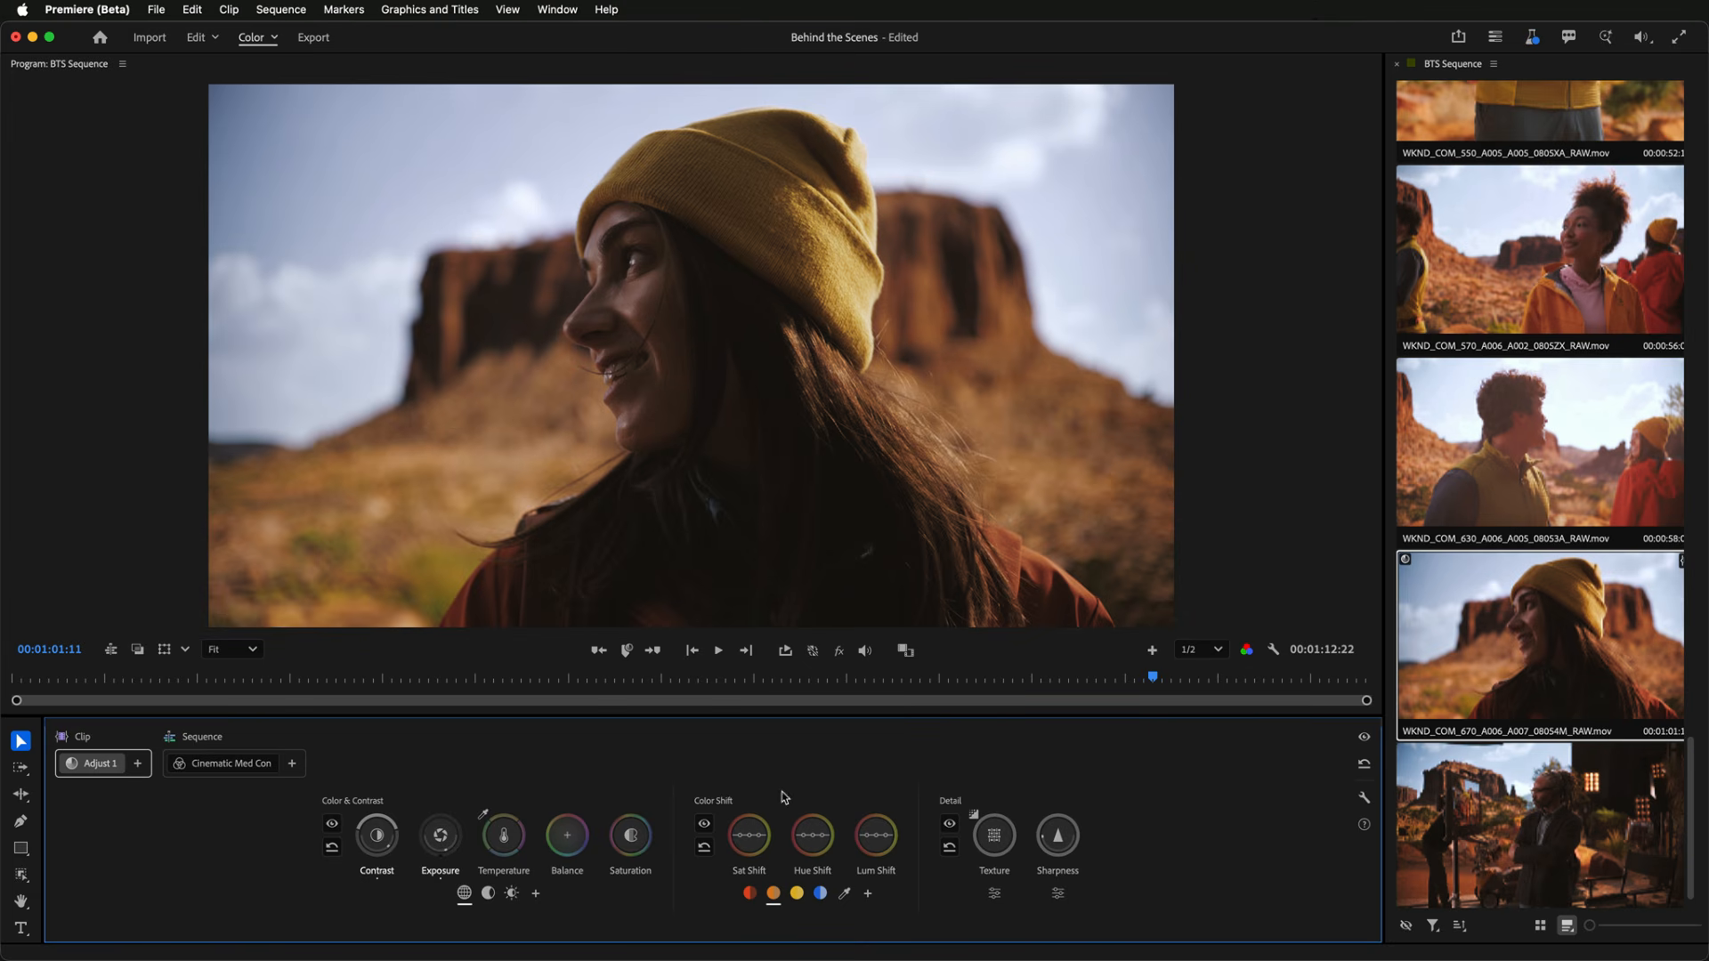
mouse_move(775, 901)
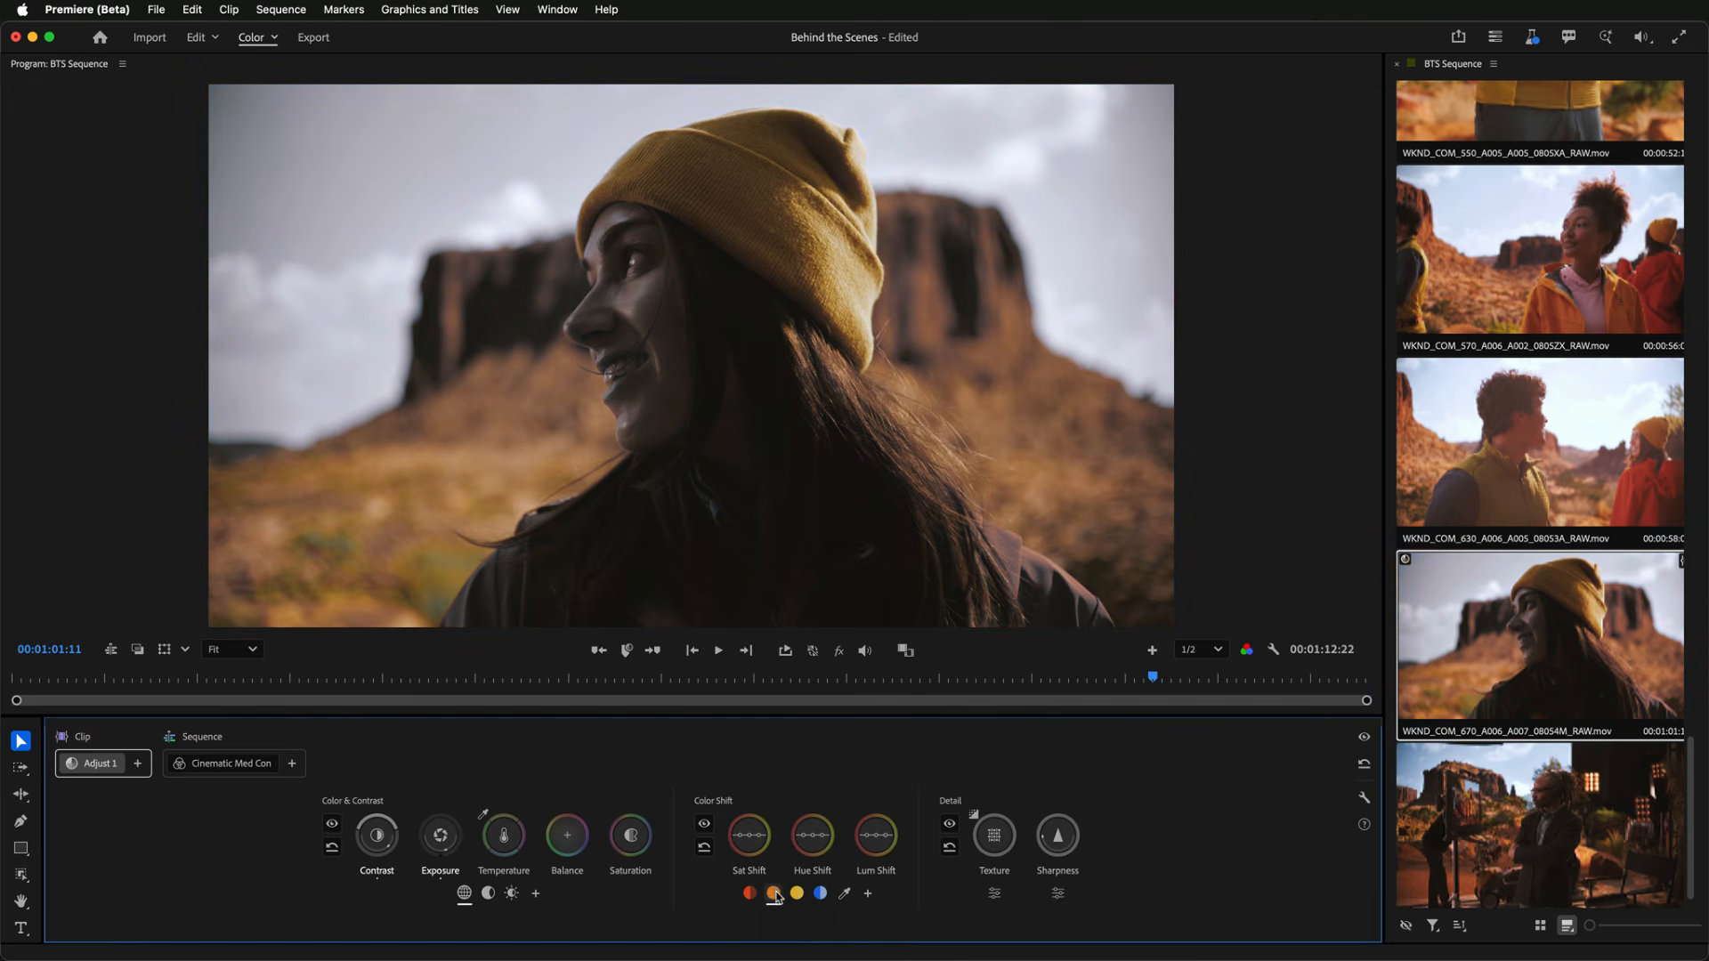
click(753, 842)
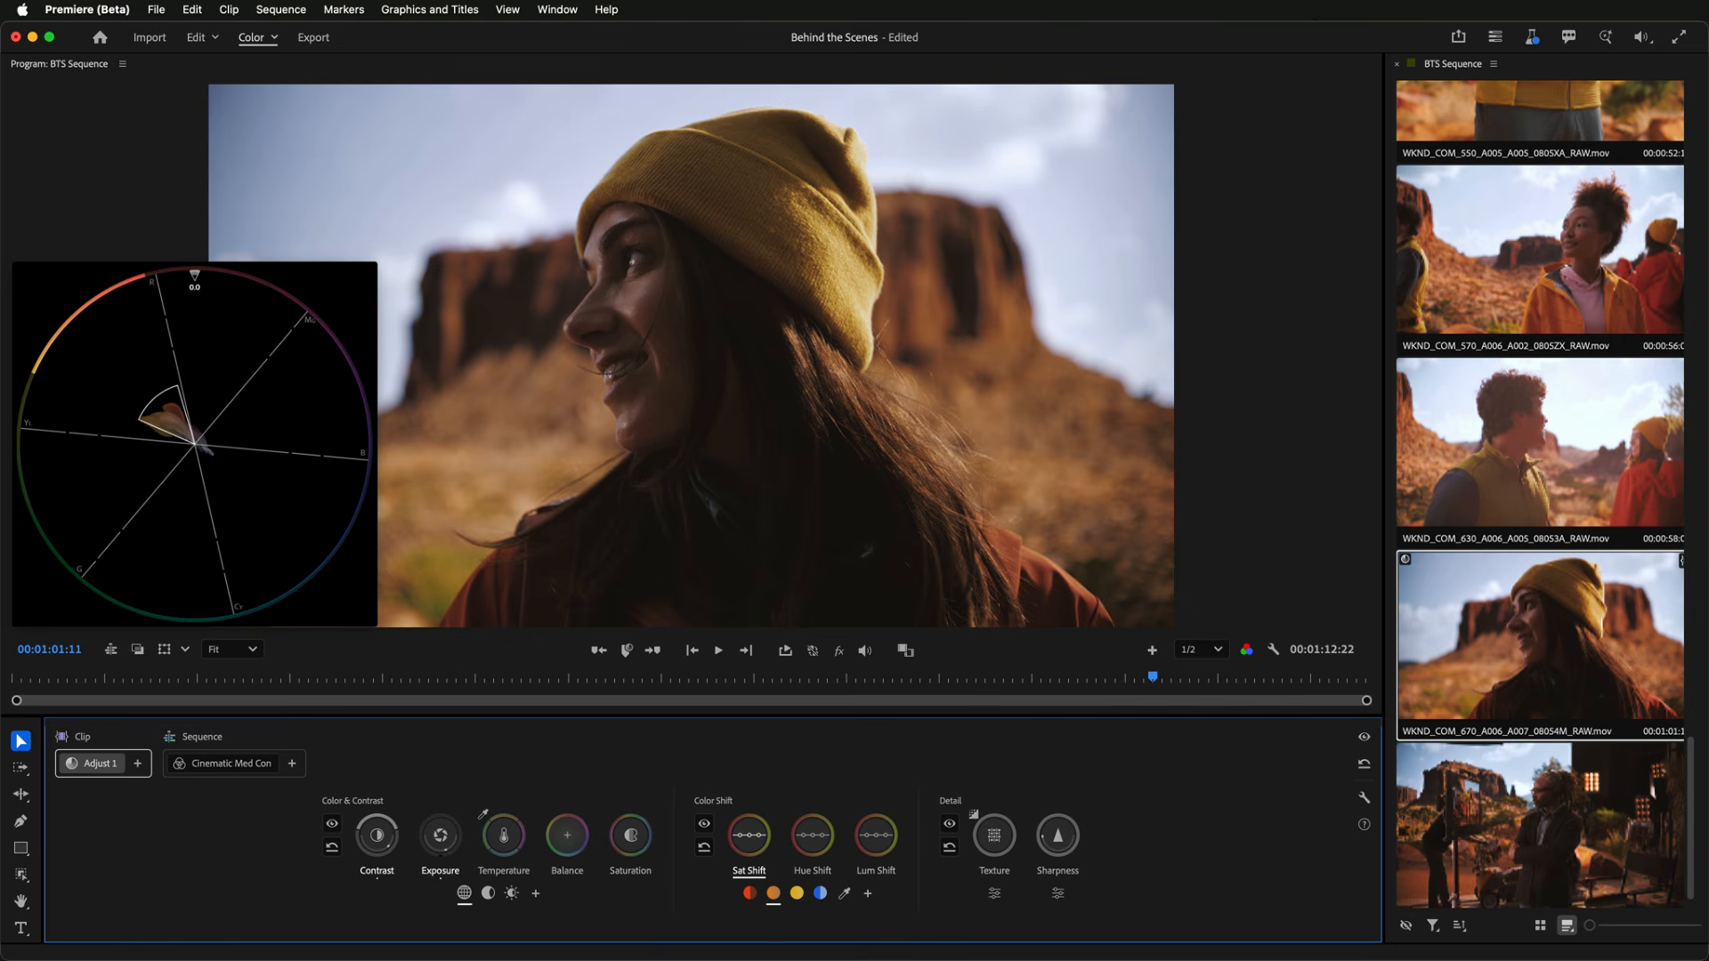
drag(753, 842, 759, 888)
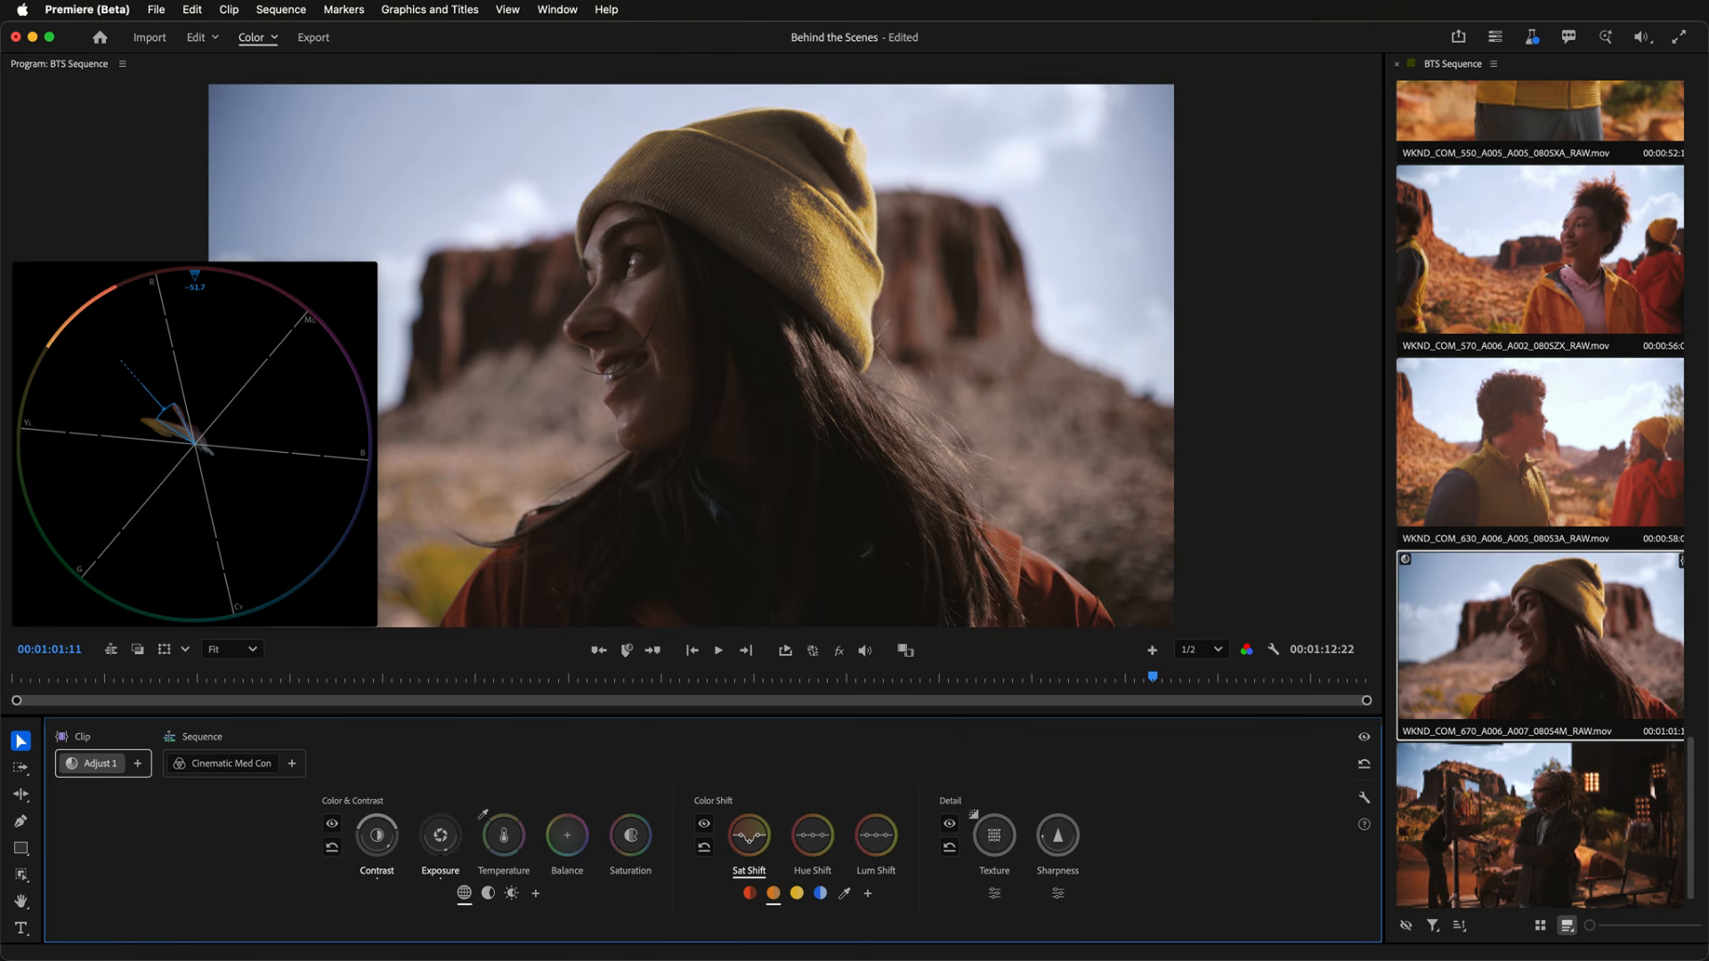
drag(758, 888, 758, 763)
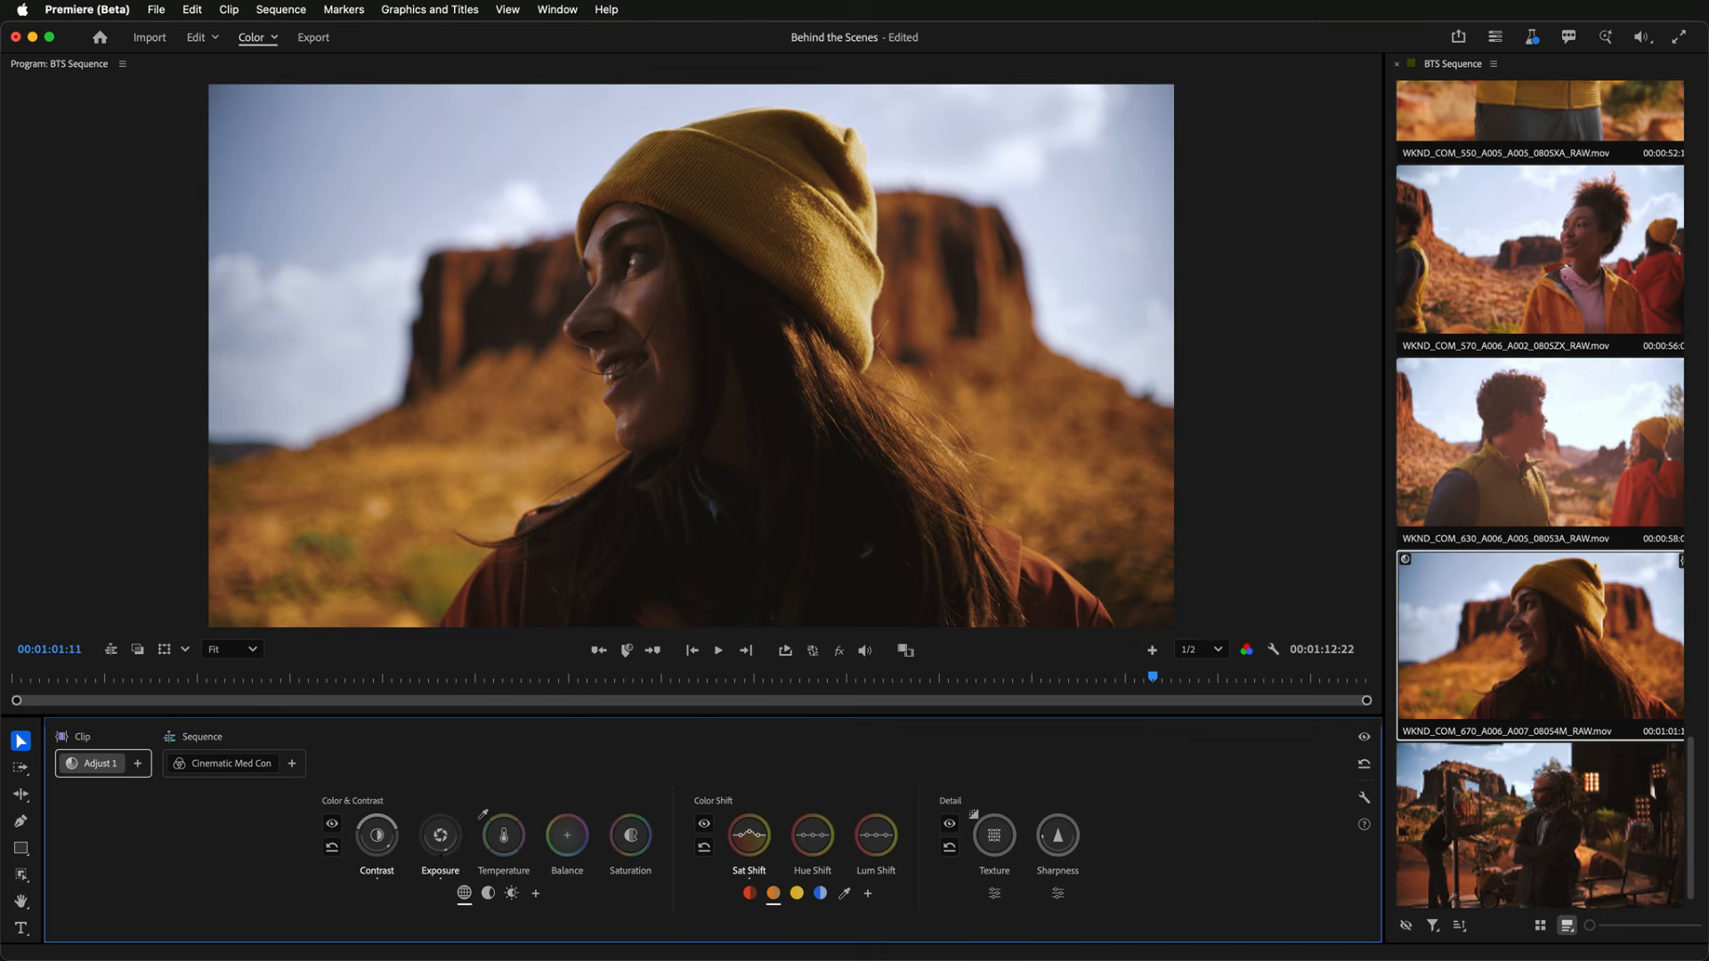
- Open the Keyboard Shortcuts dialog in Color mode to review the color control shortcuts, then close it
click(95, 9)
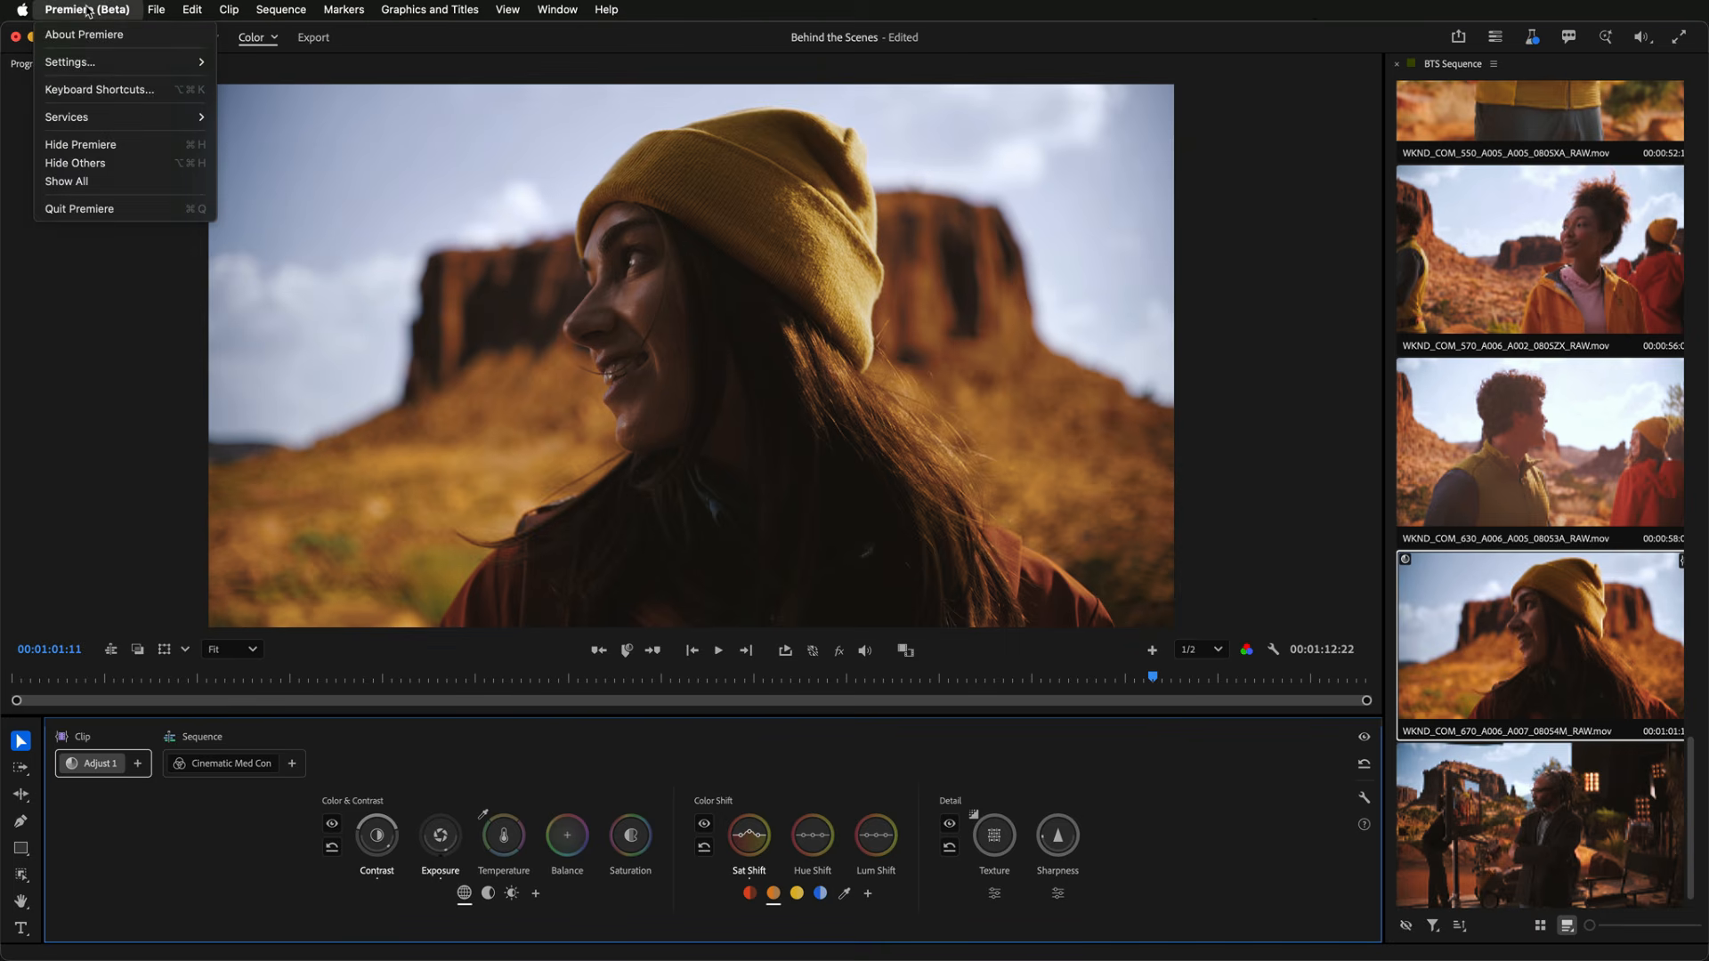
click(100, 90)
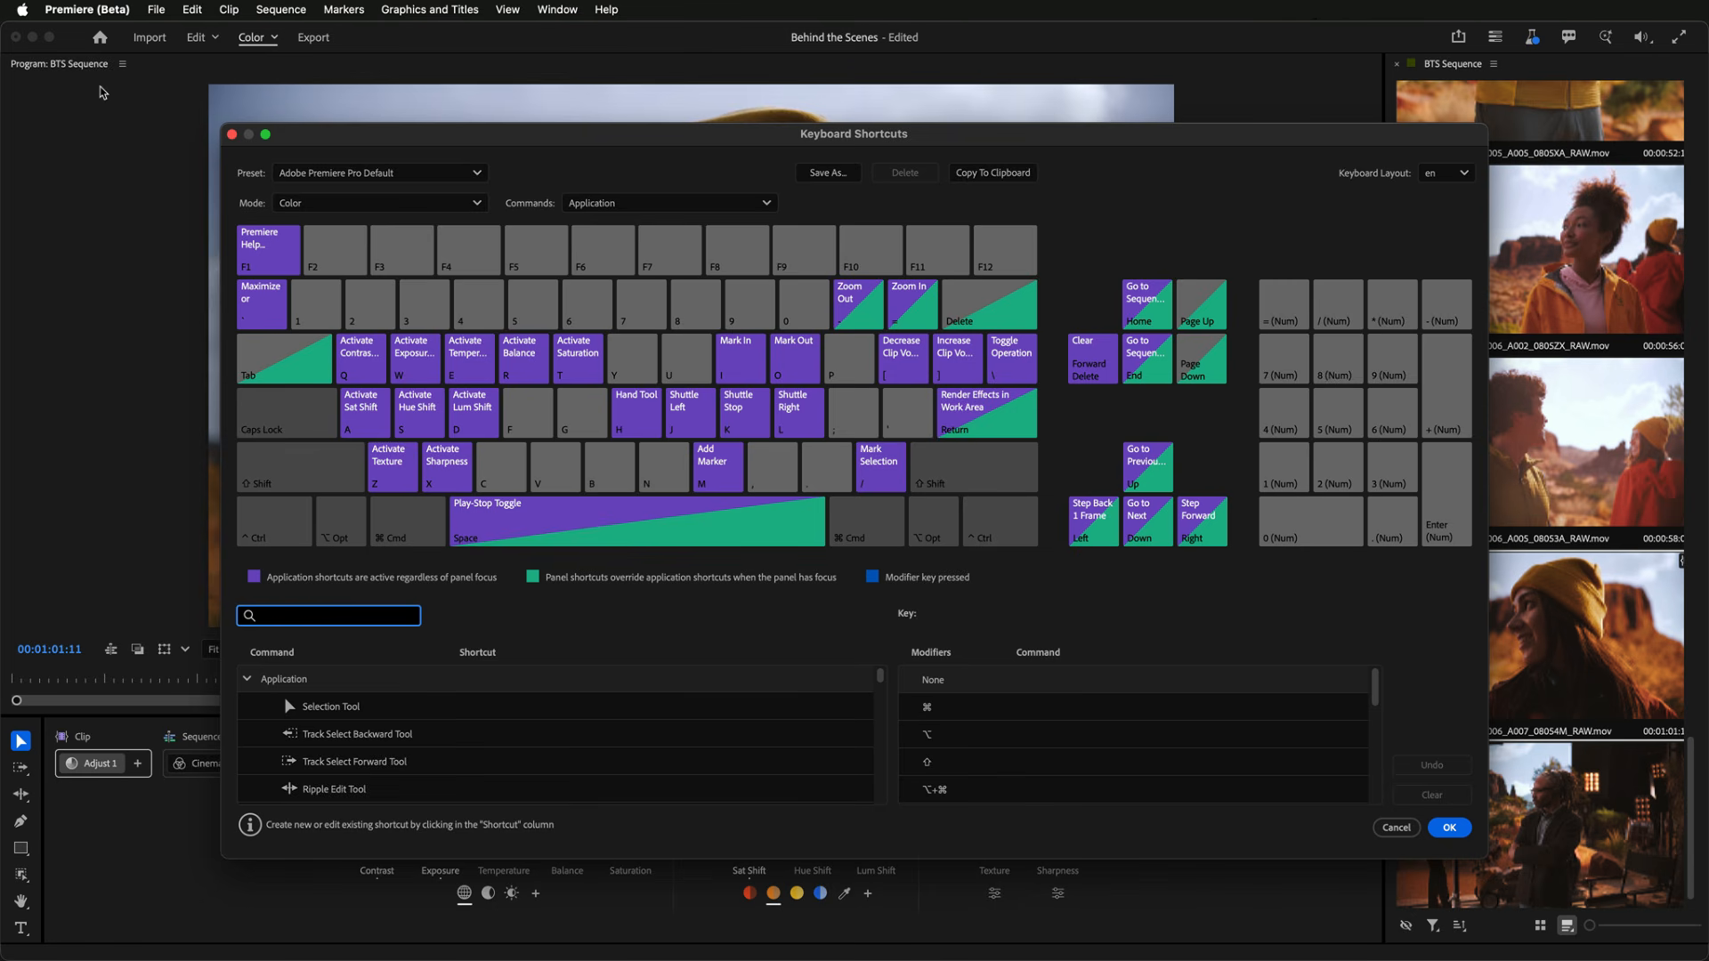
click(343, 208)
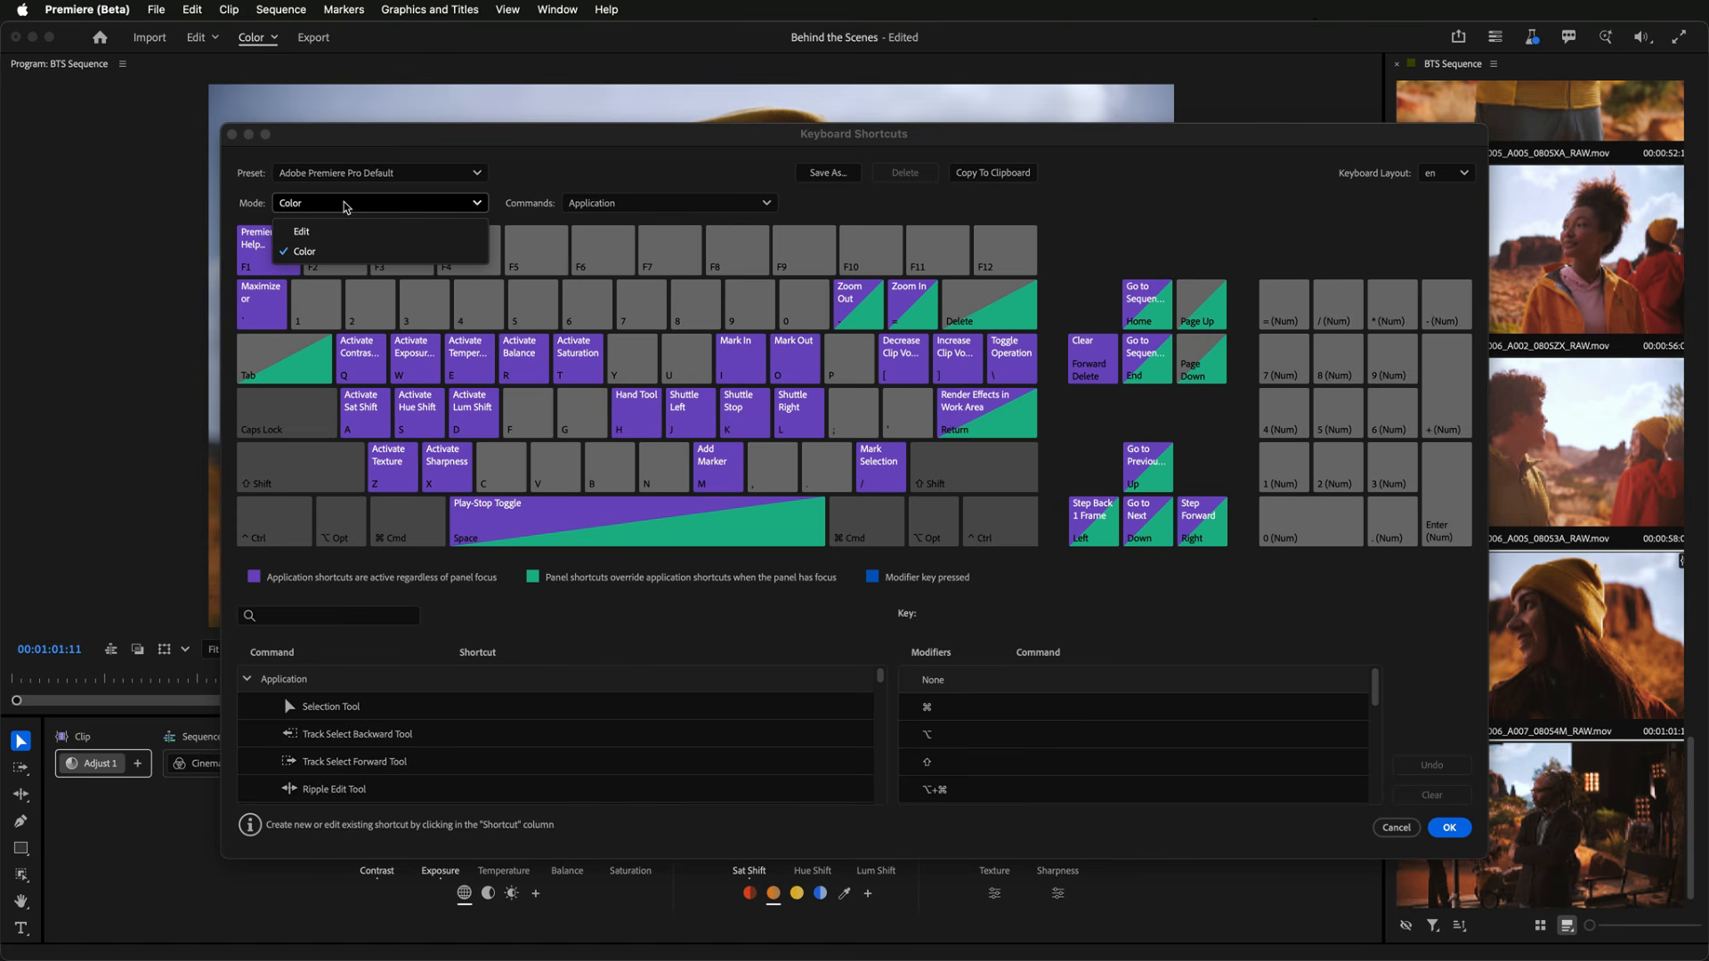
click(343, 208)
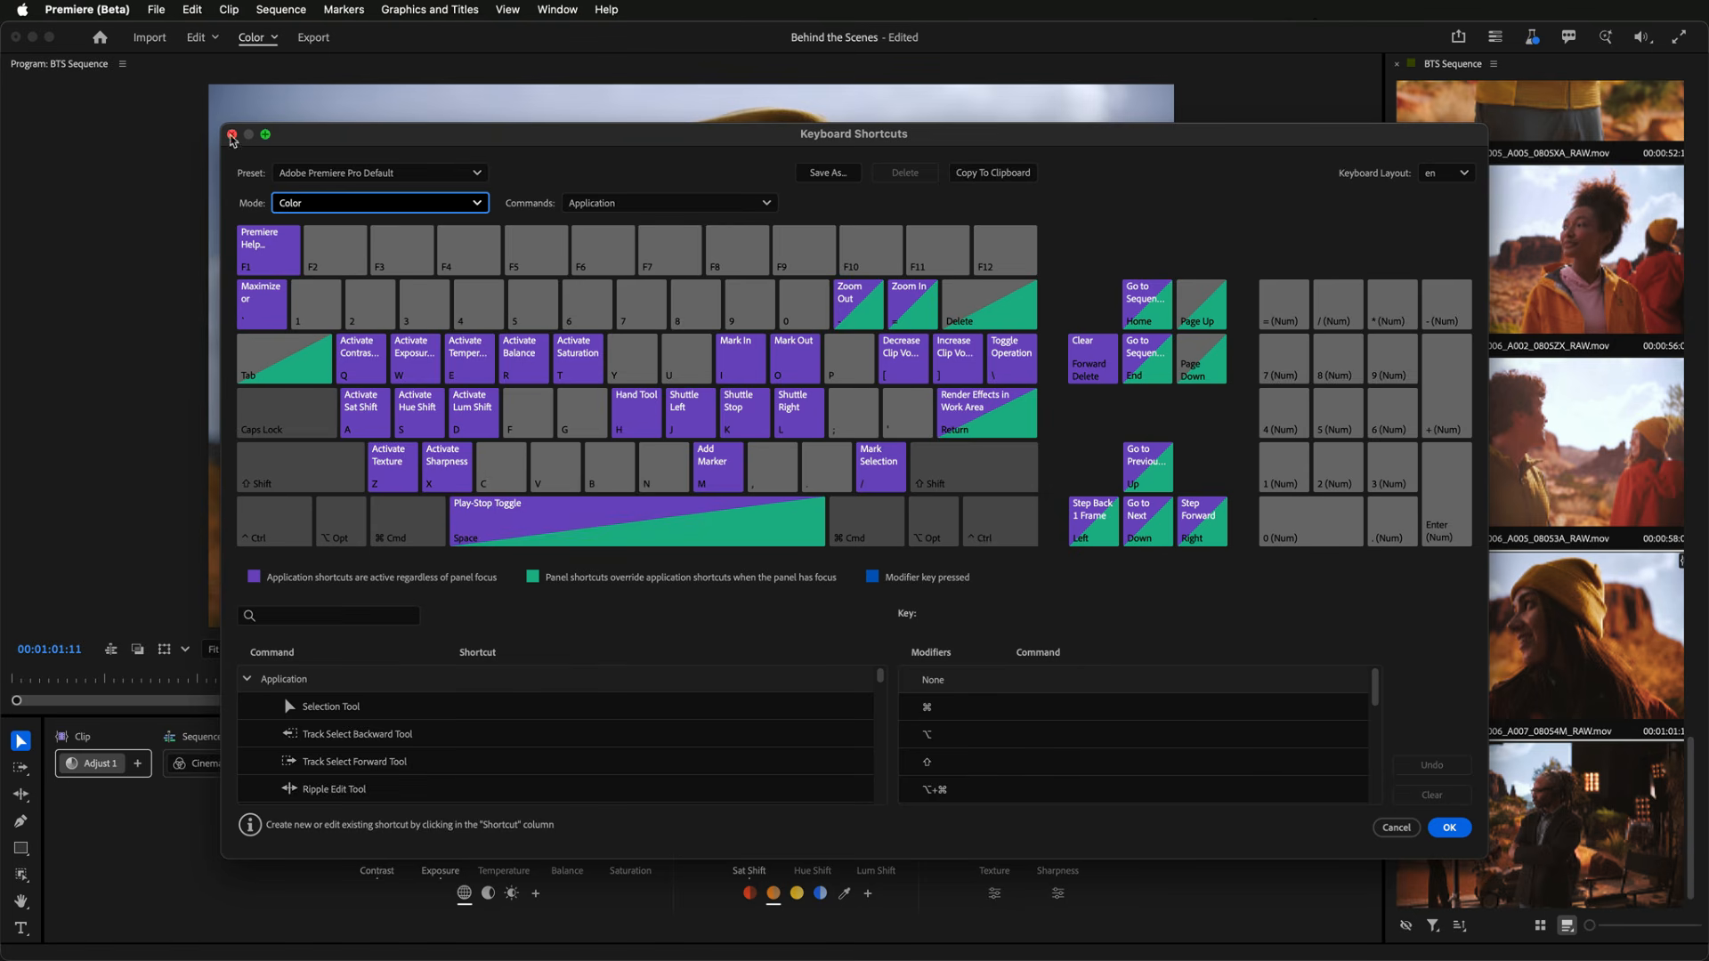
click(231, 134)
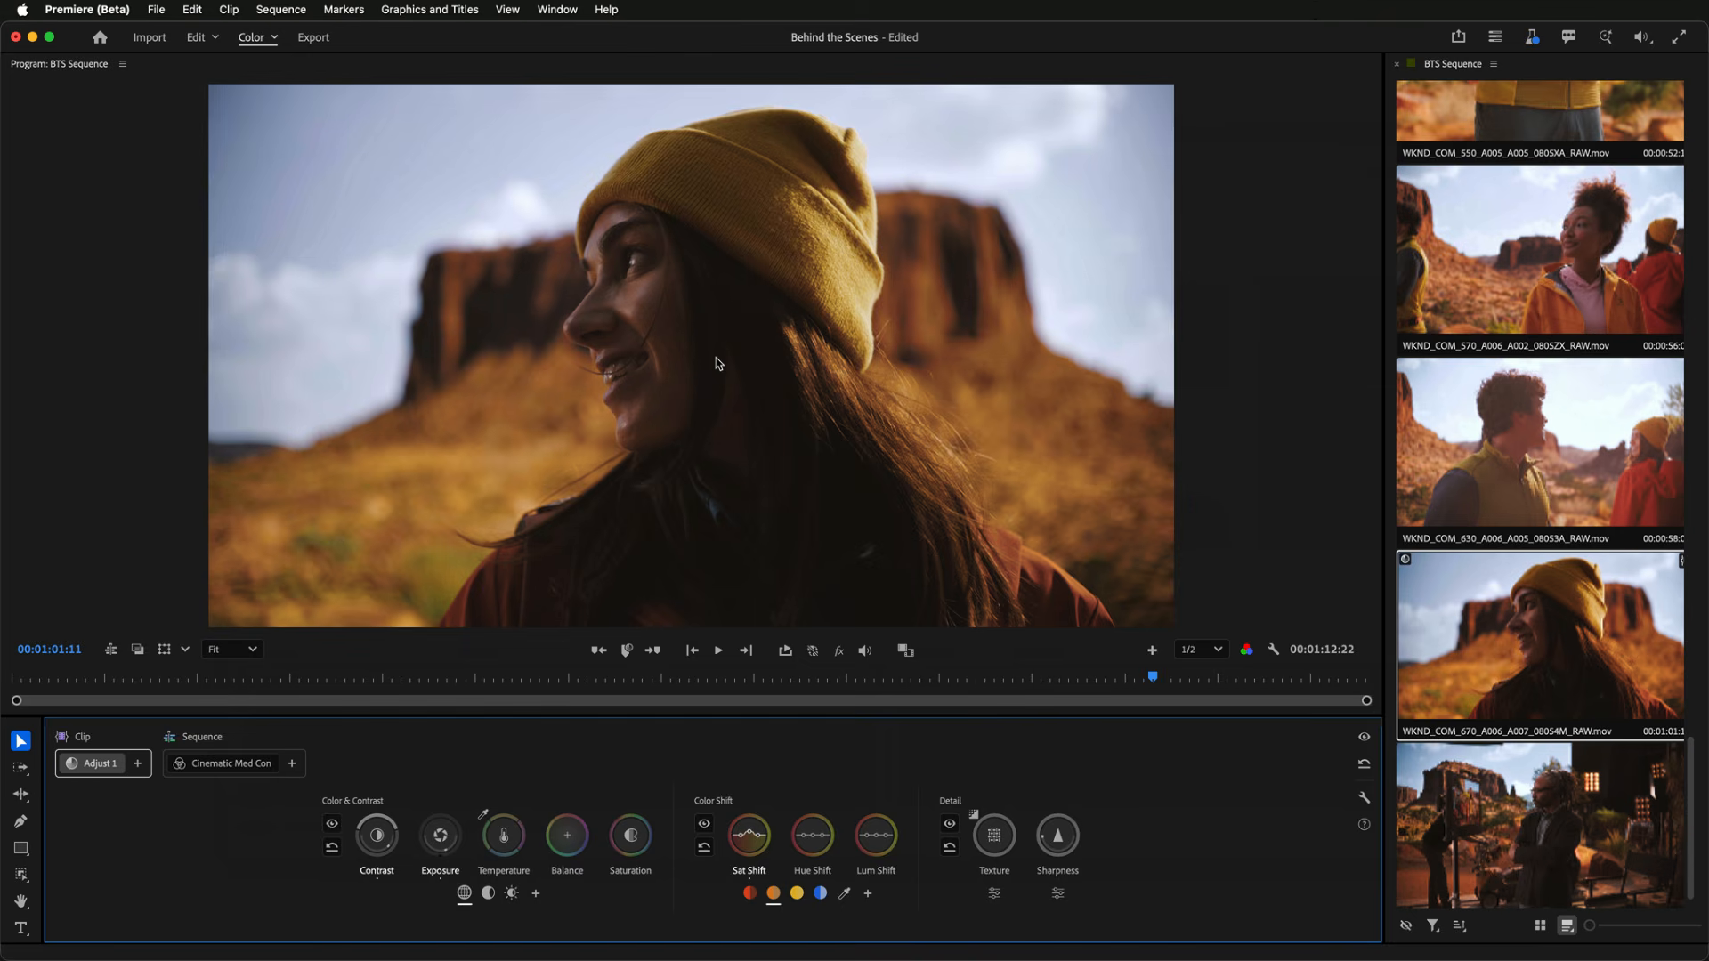
- Cycle through the Contrast, Exposure, Temperature, Balance, Saturation, Sat Shift, Lum Shift, Texture and Sharpness controls using their activation shortcuts
key(q)
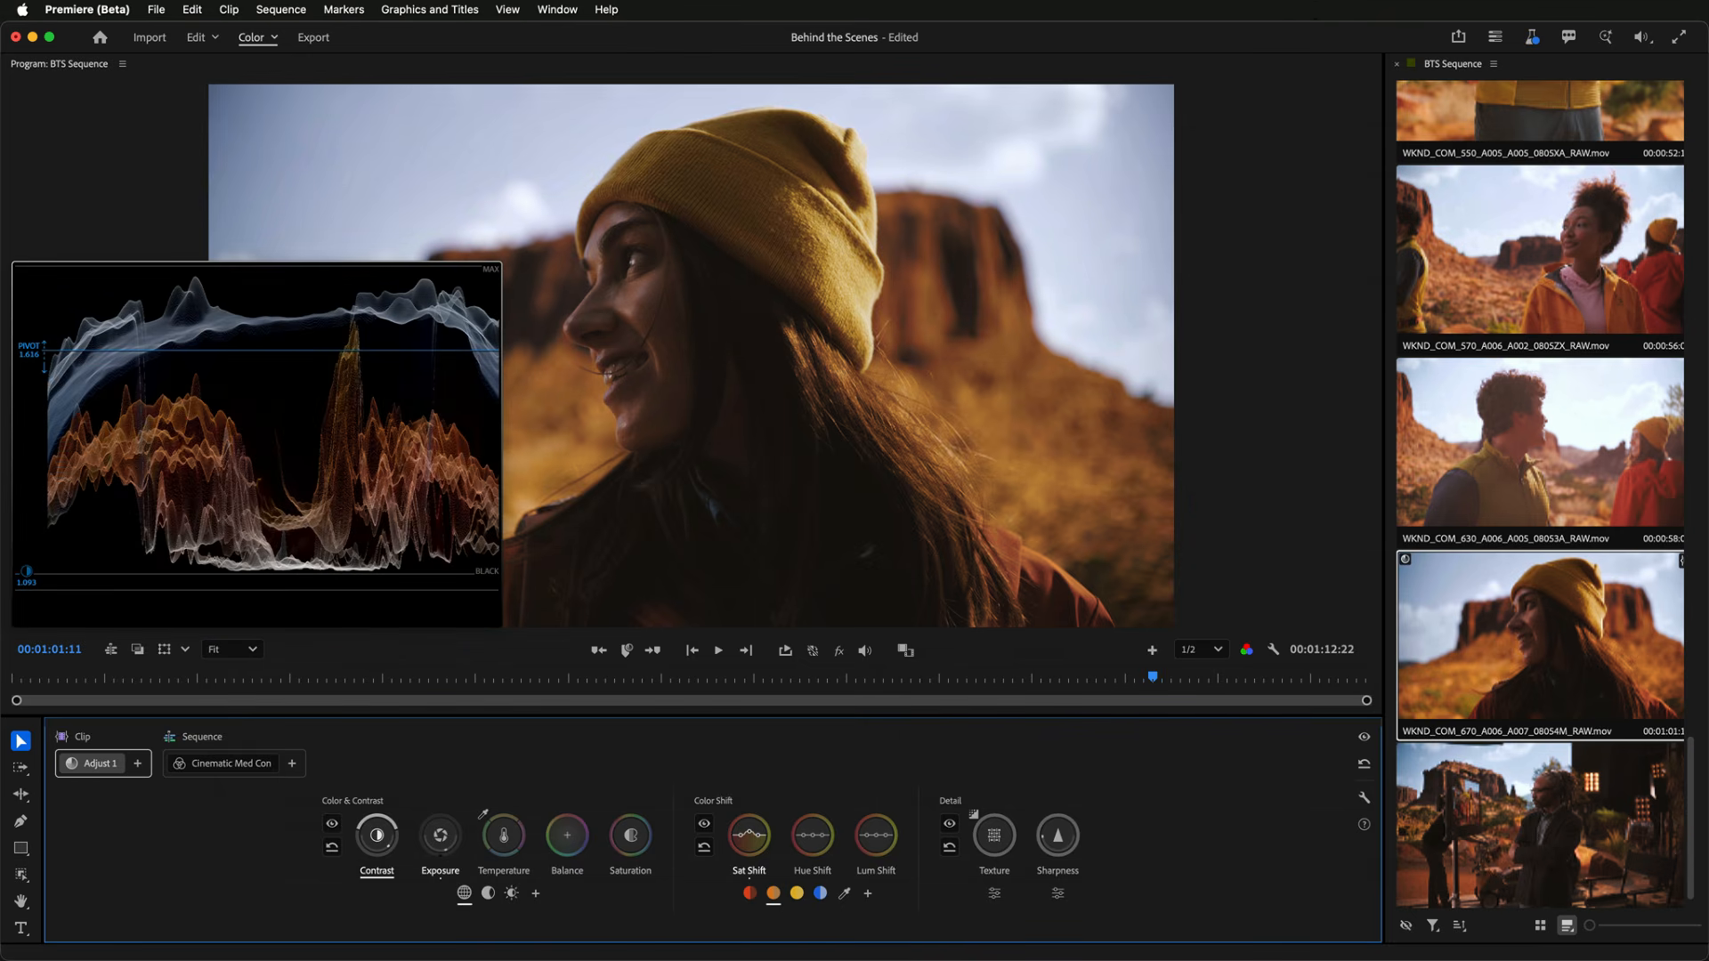
key(w)
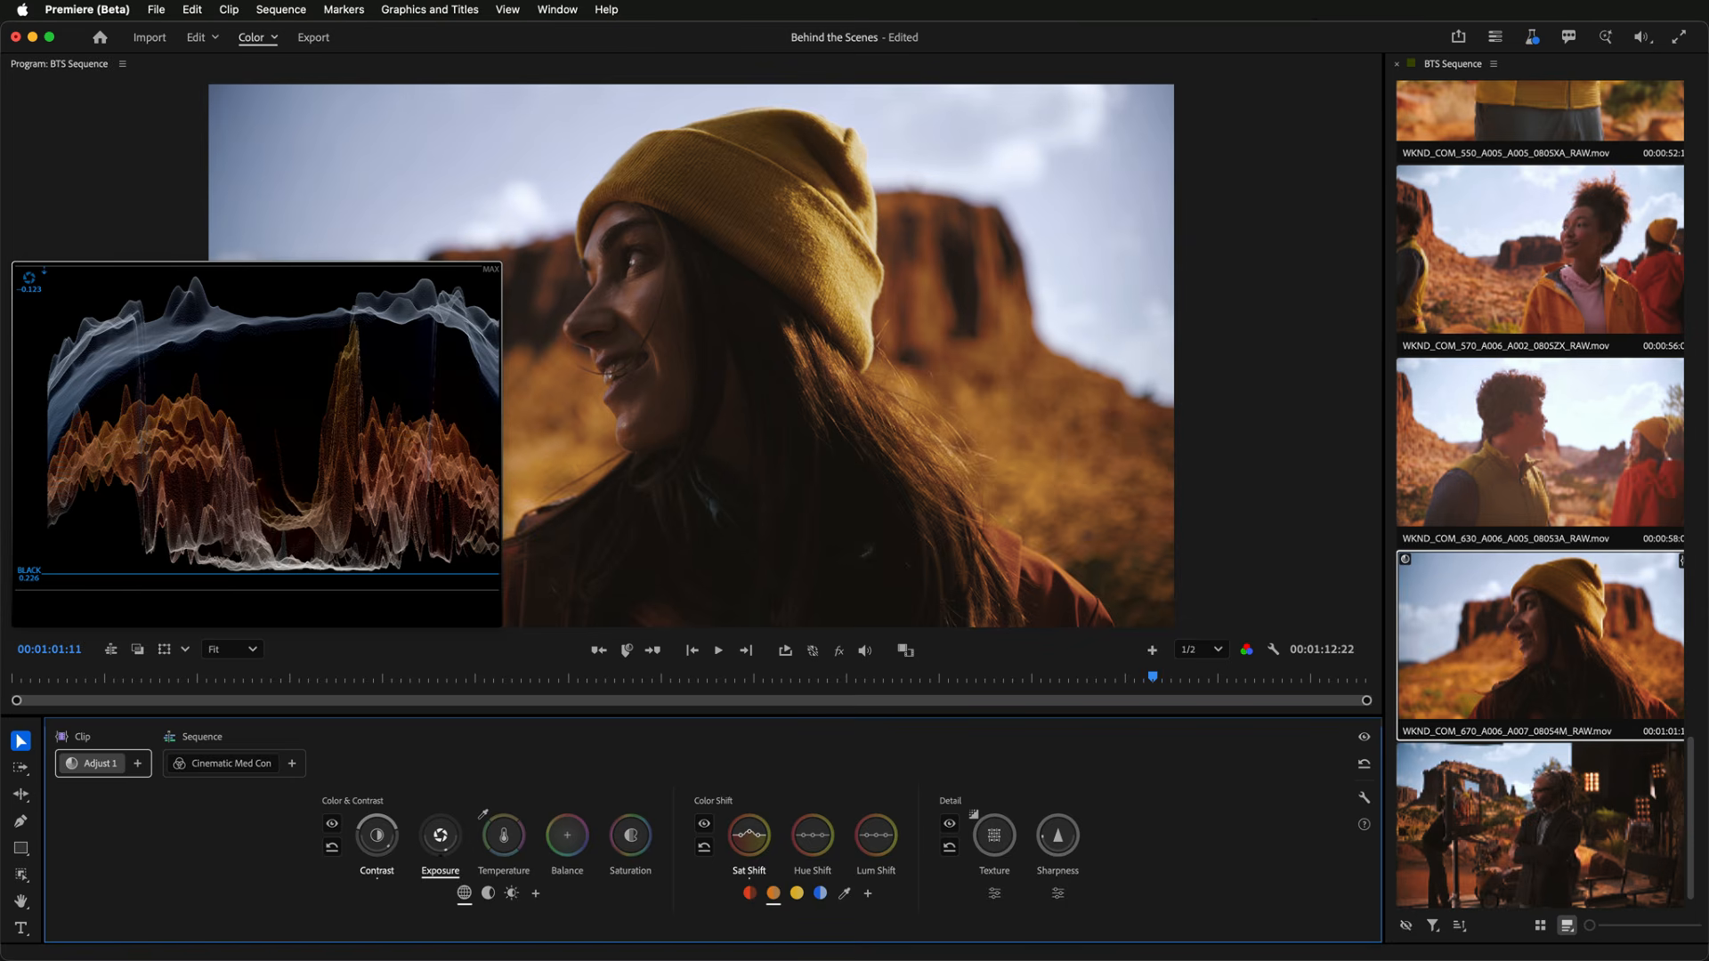
key(e)
key(r)
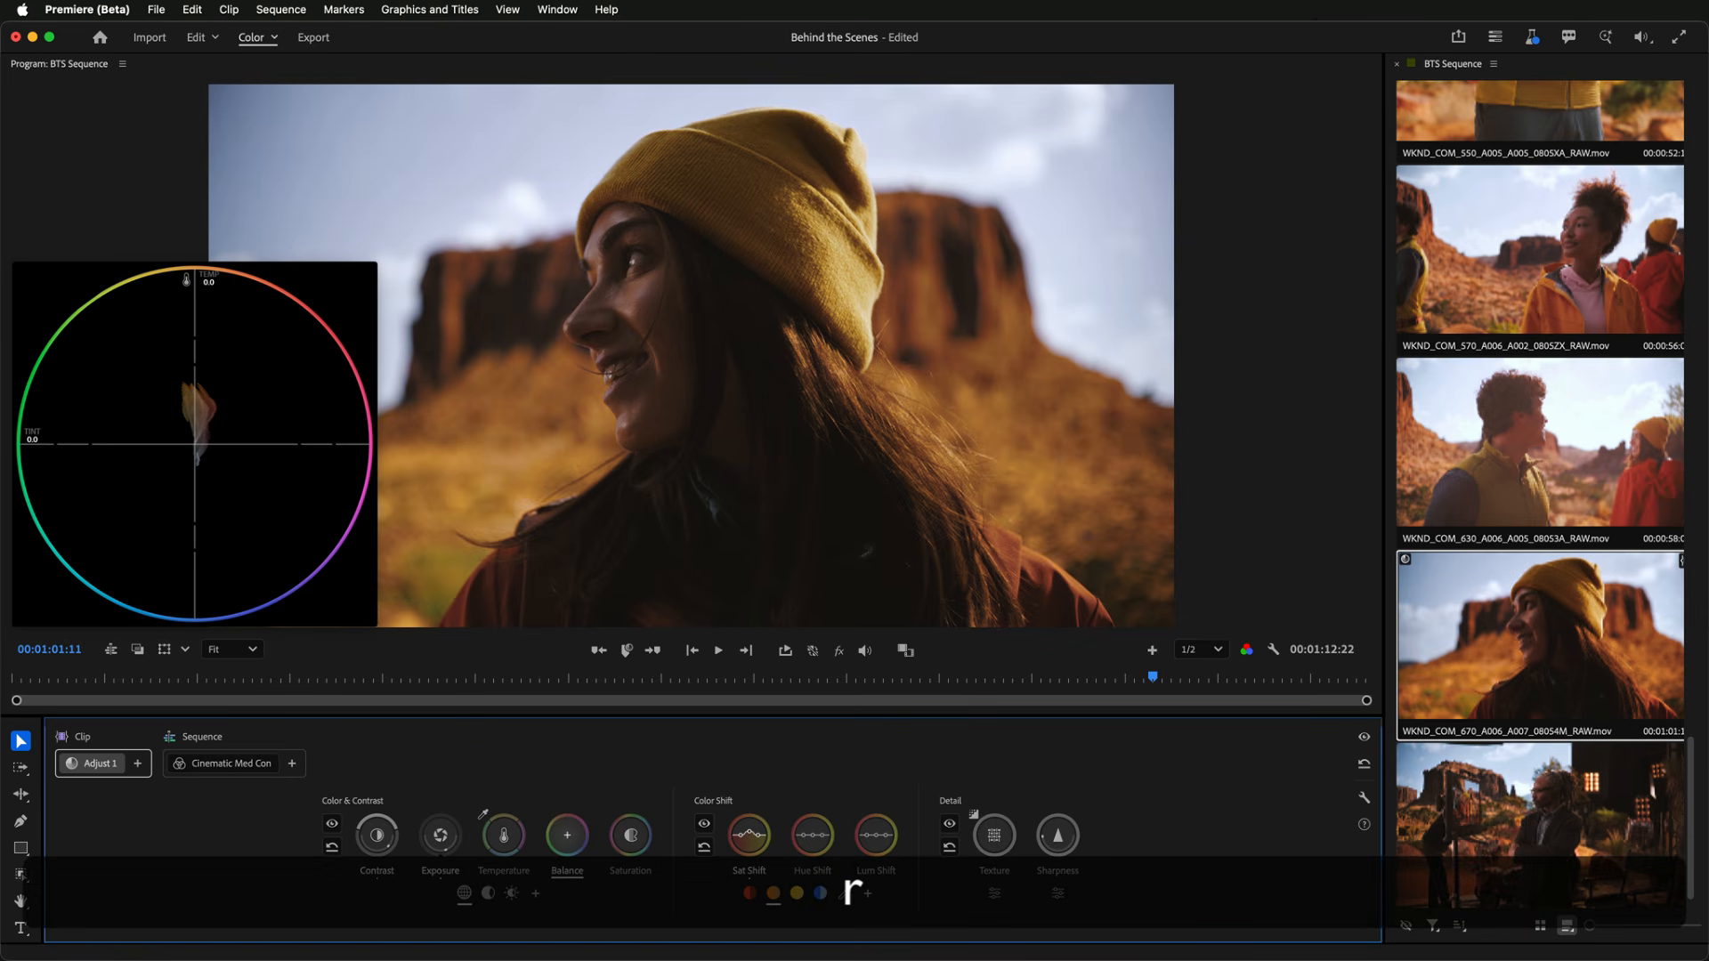
key(t)
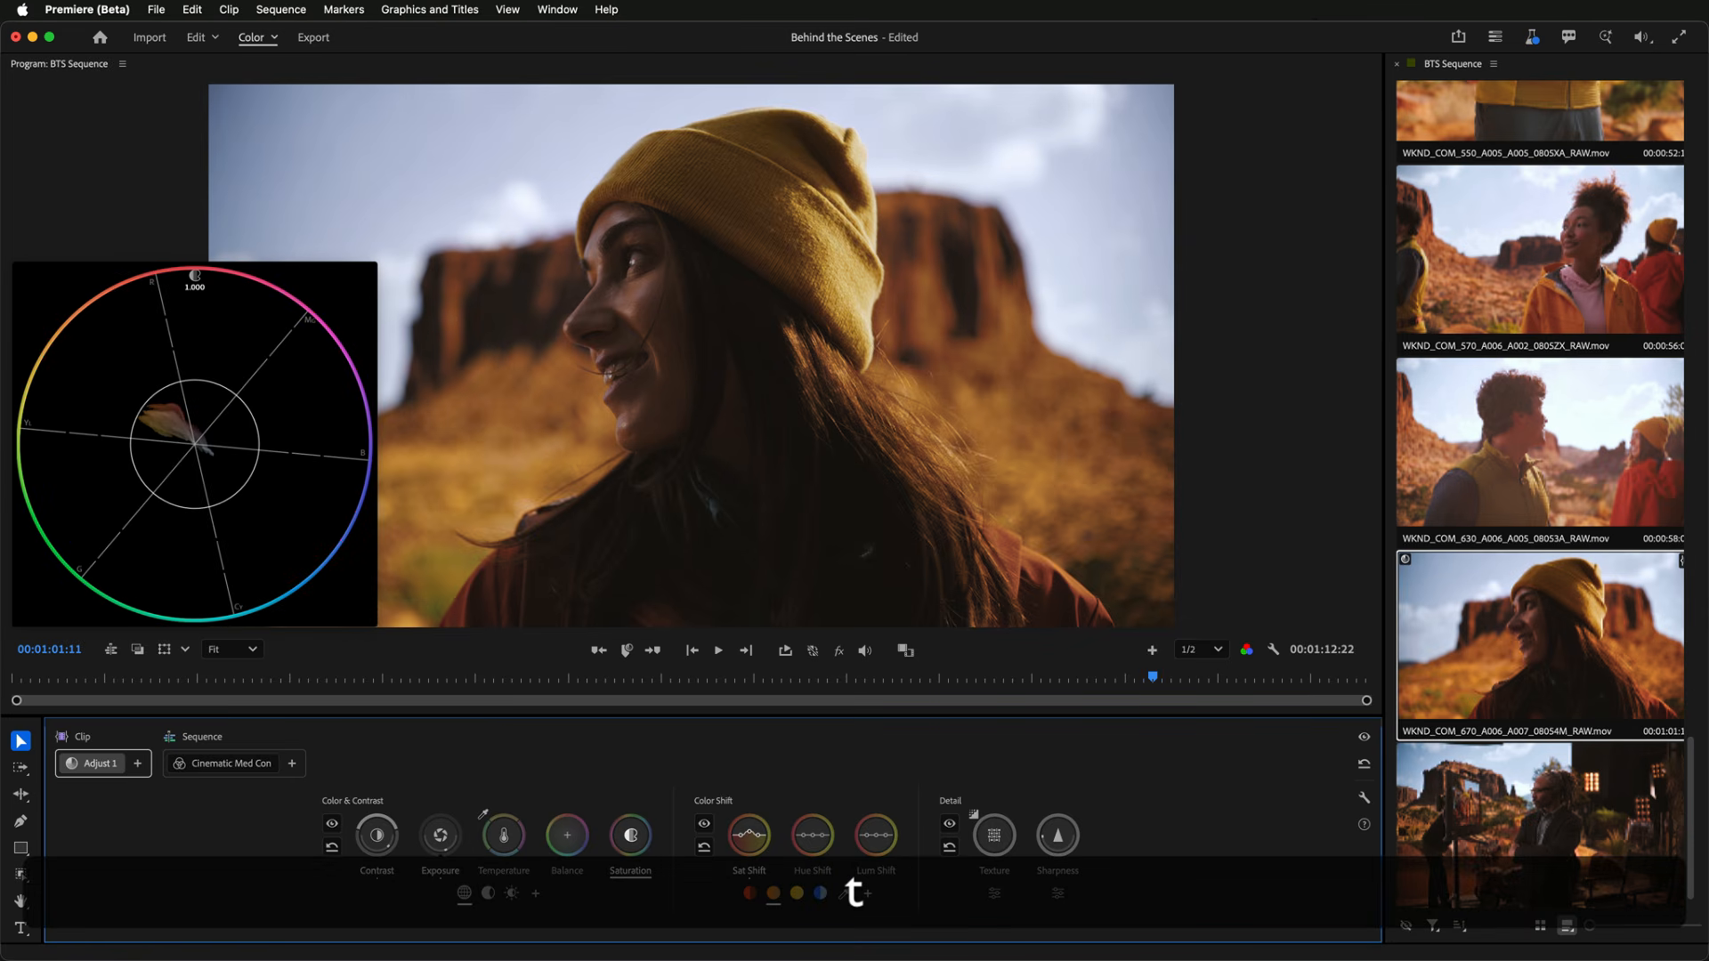
key(s)
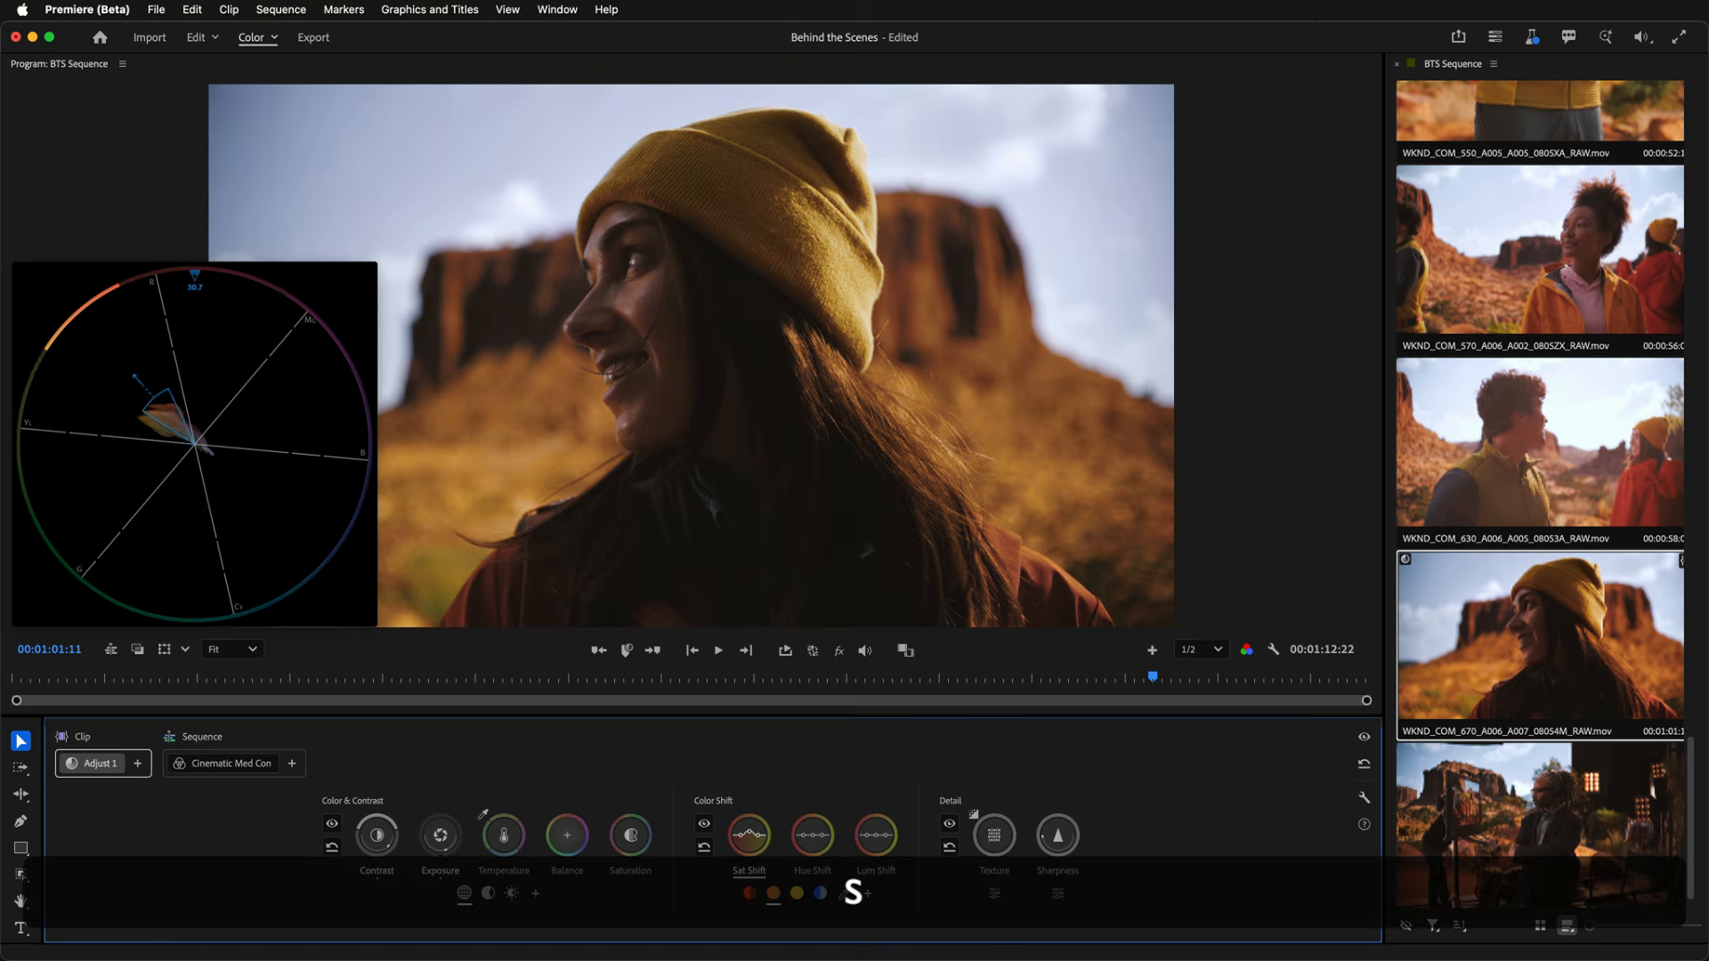
key(d)
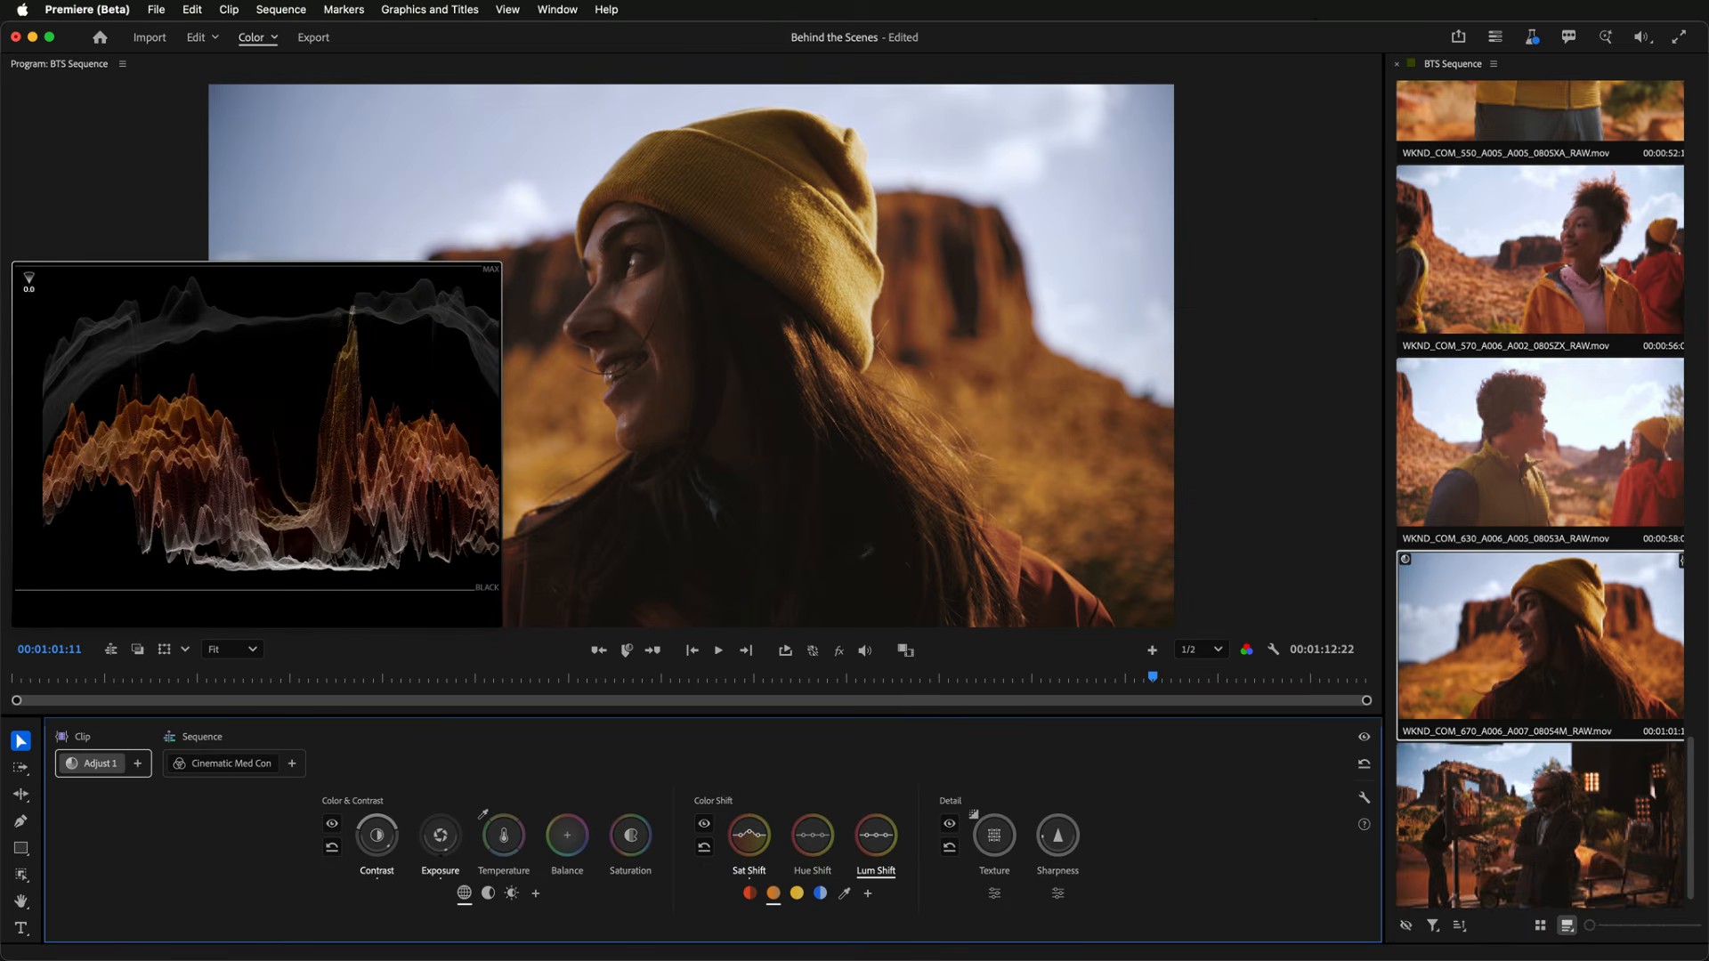
key(z)
key(x)
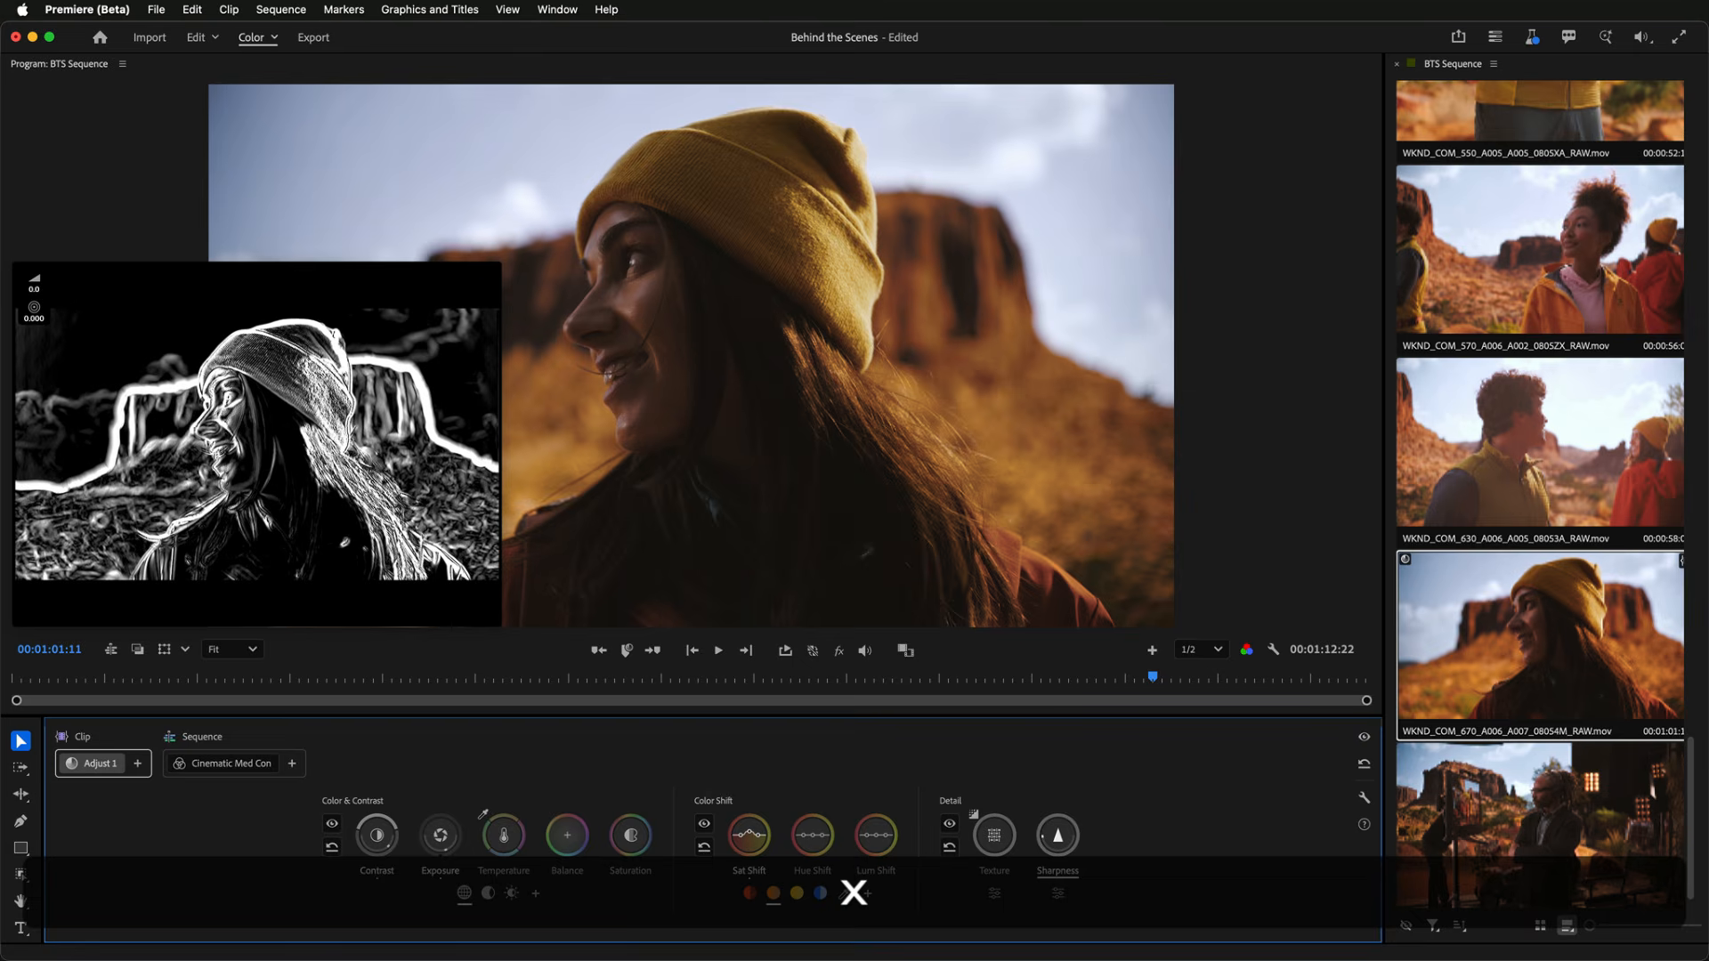
key(x)
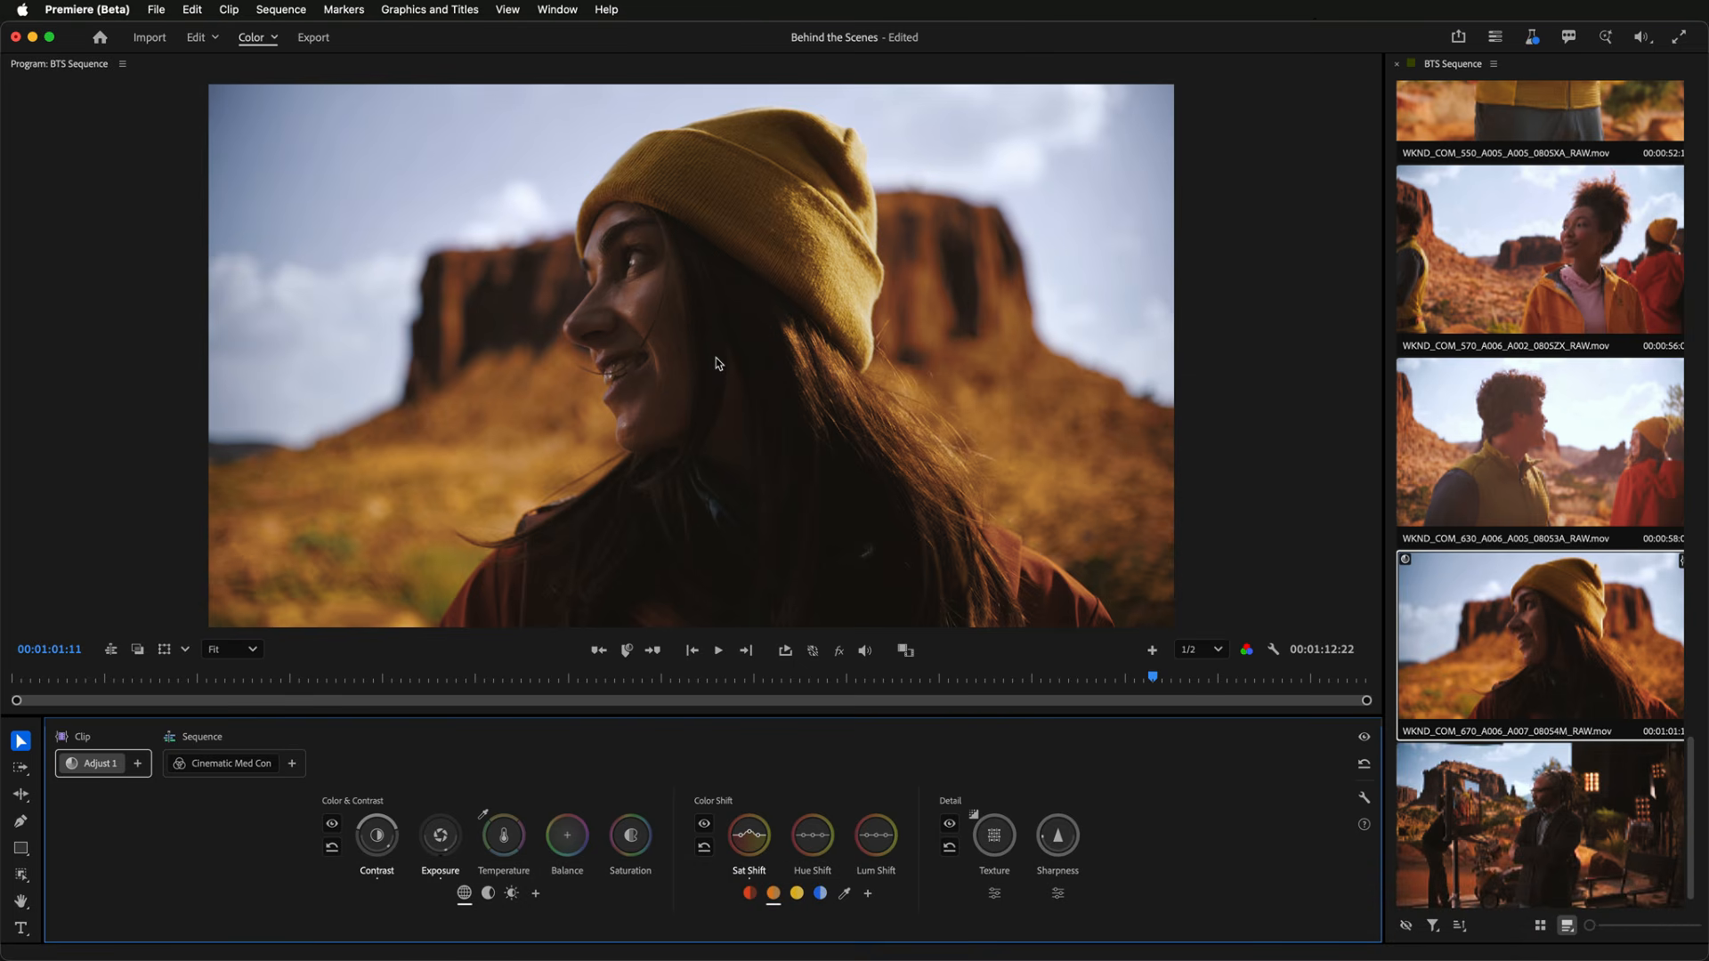
- Reactivate Exposure and then the Color Shift controls by shortcut, deactivating each one again
key(w)
key(w)
key(w)
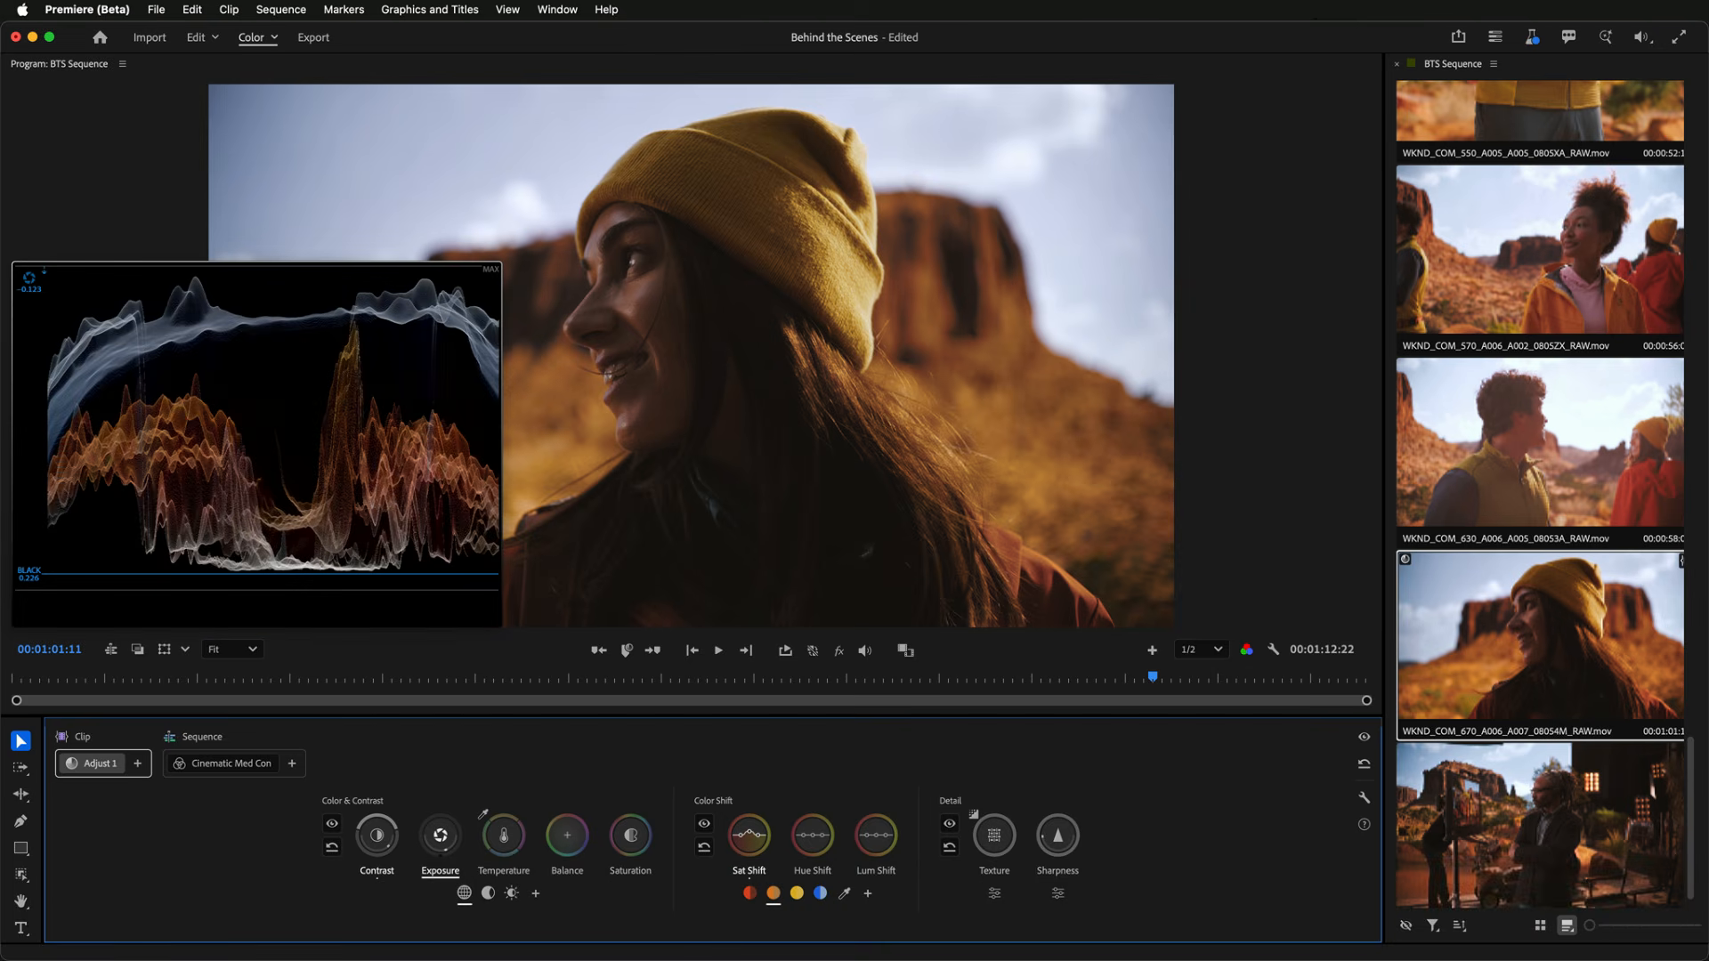
key(Escape)
key(s)
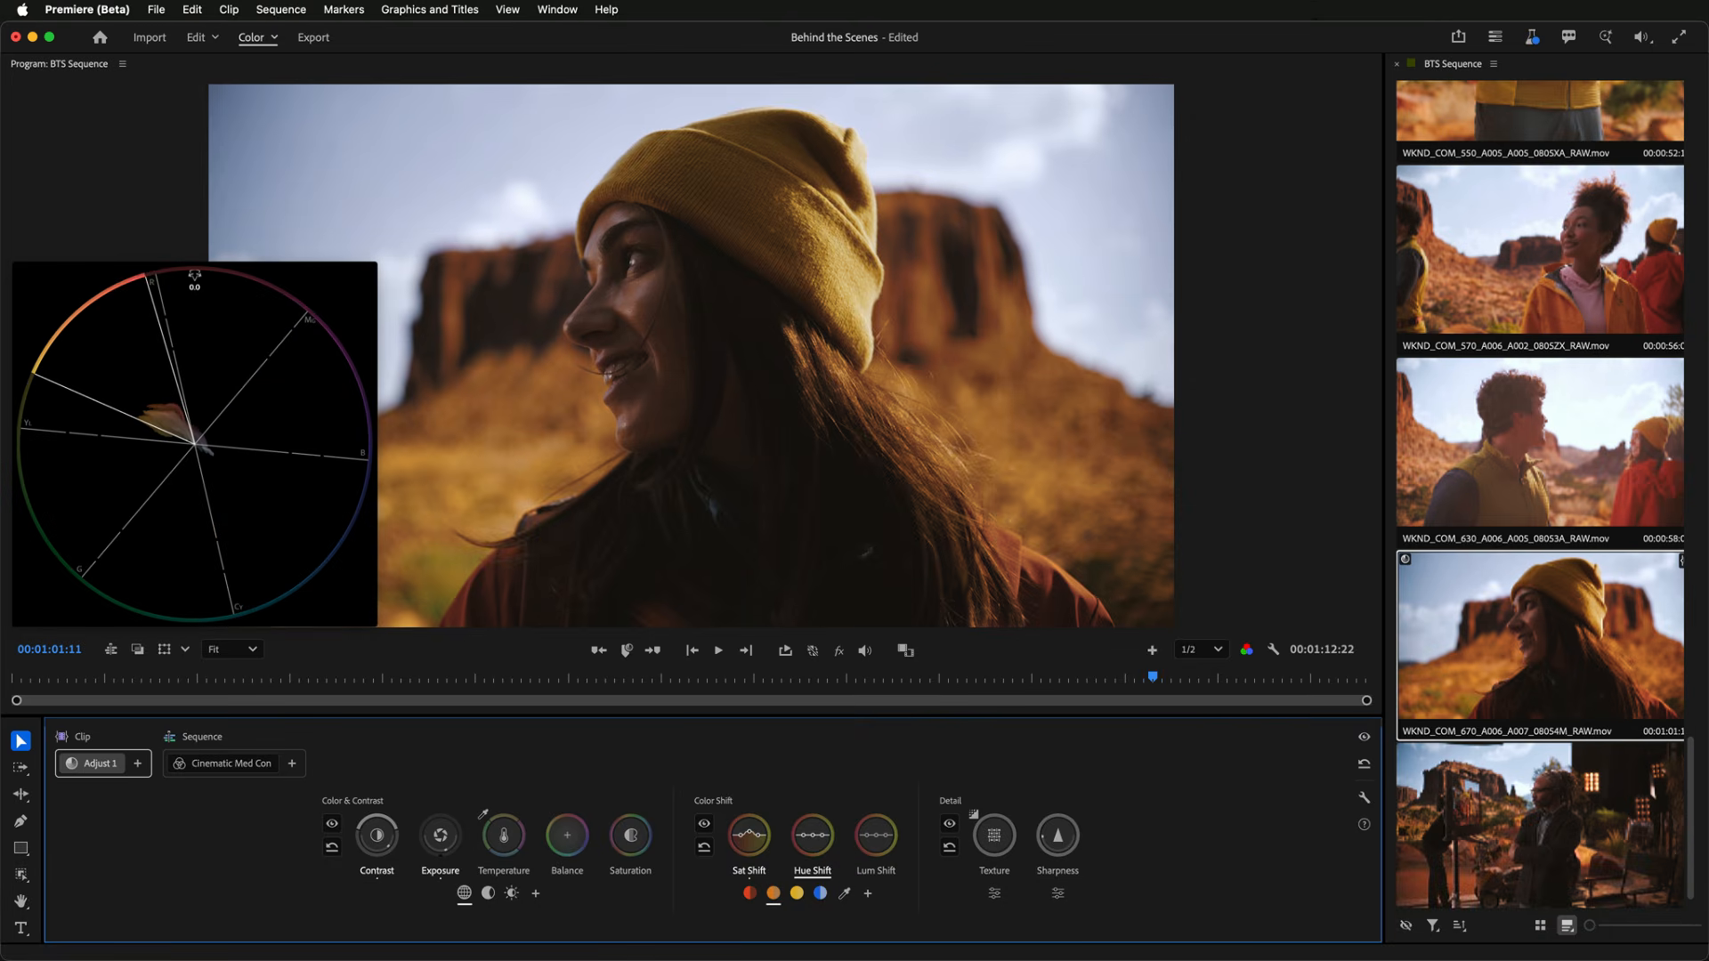
key(Escape)
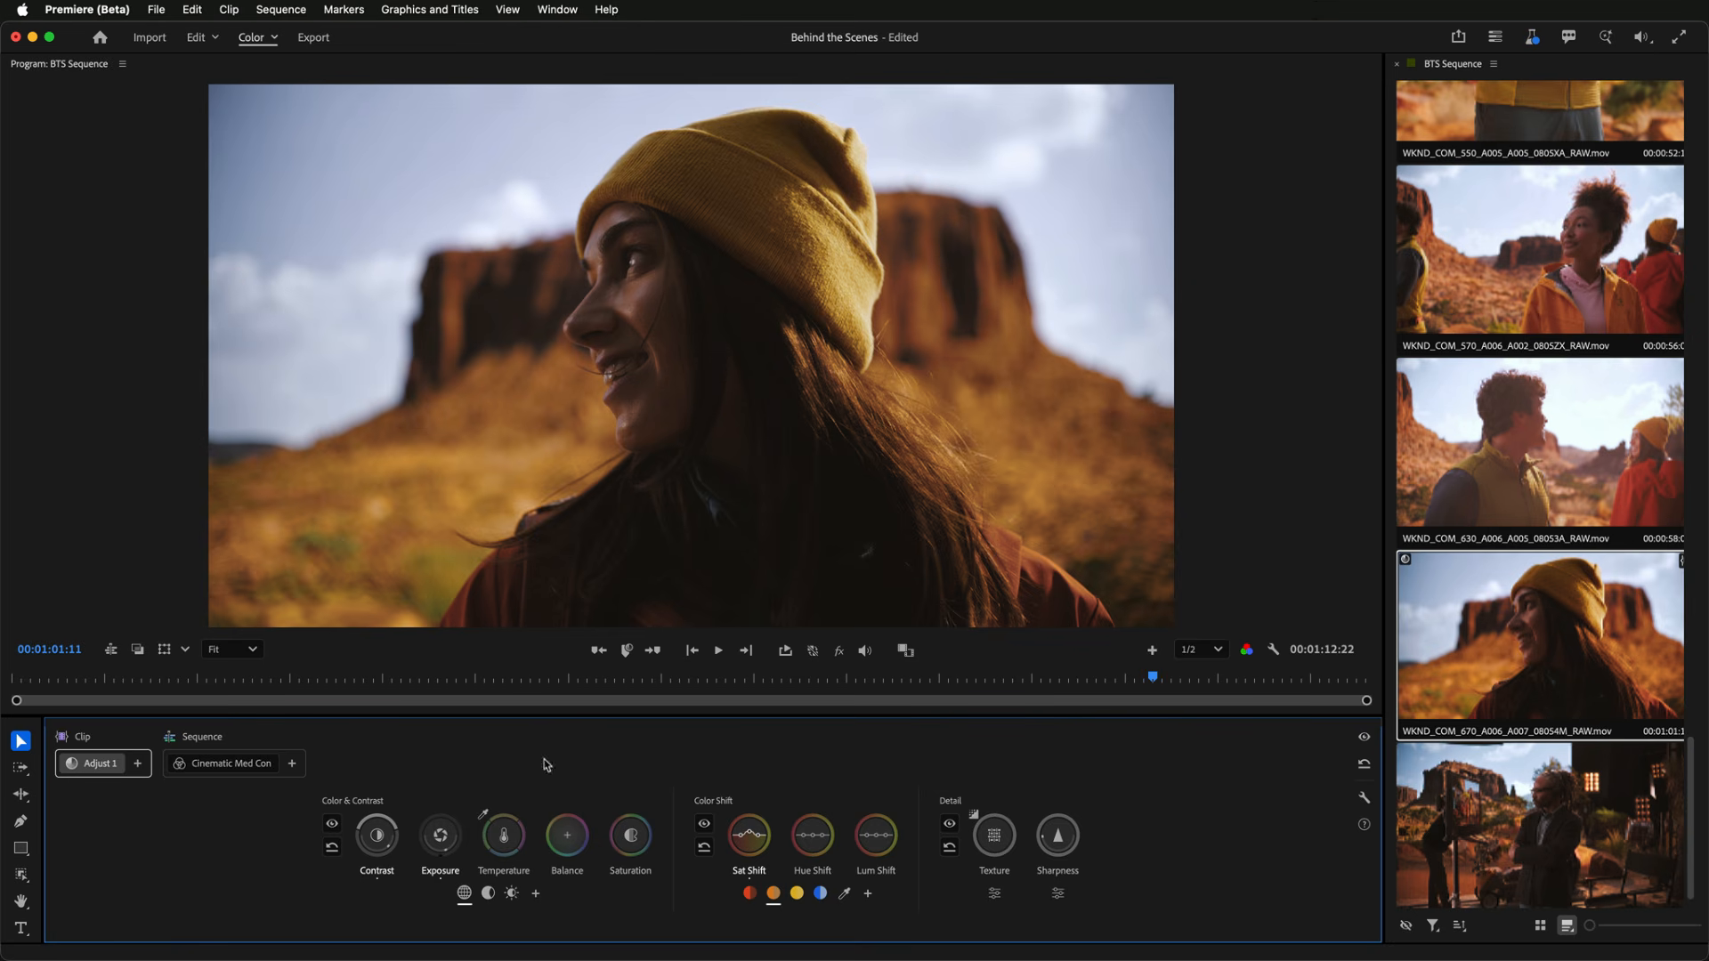
- Step through Contrast, Exposure, Temperature, Balance and Saturation by shortcut, nudging the Balance control along the way
key(q)
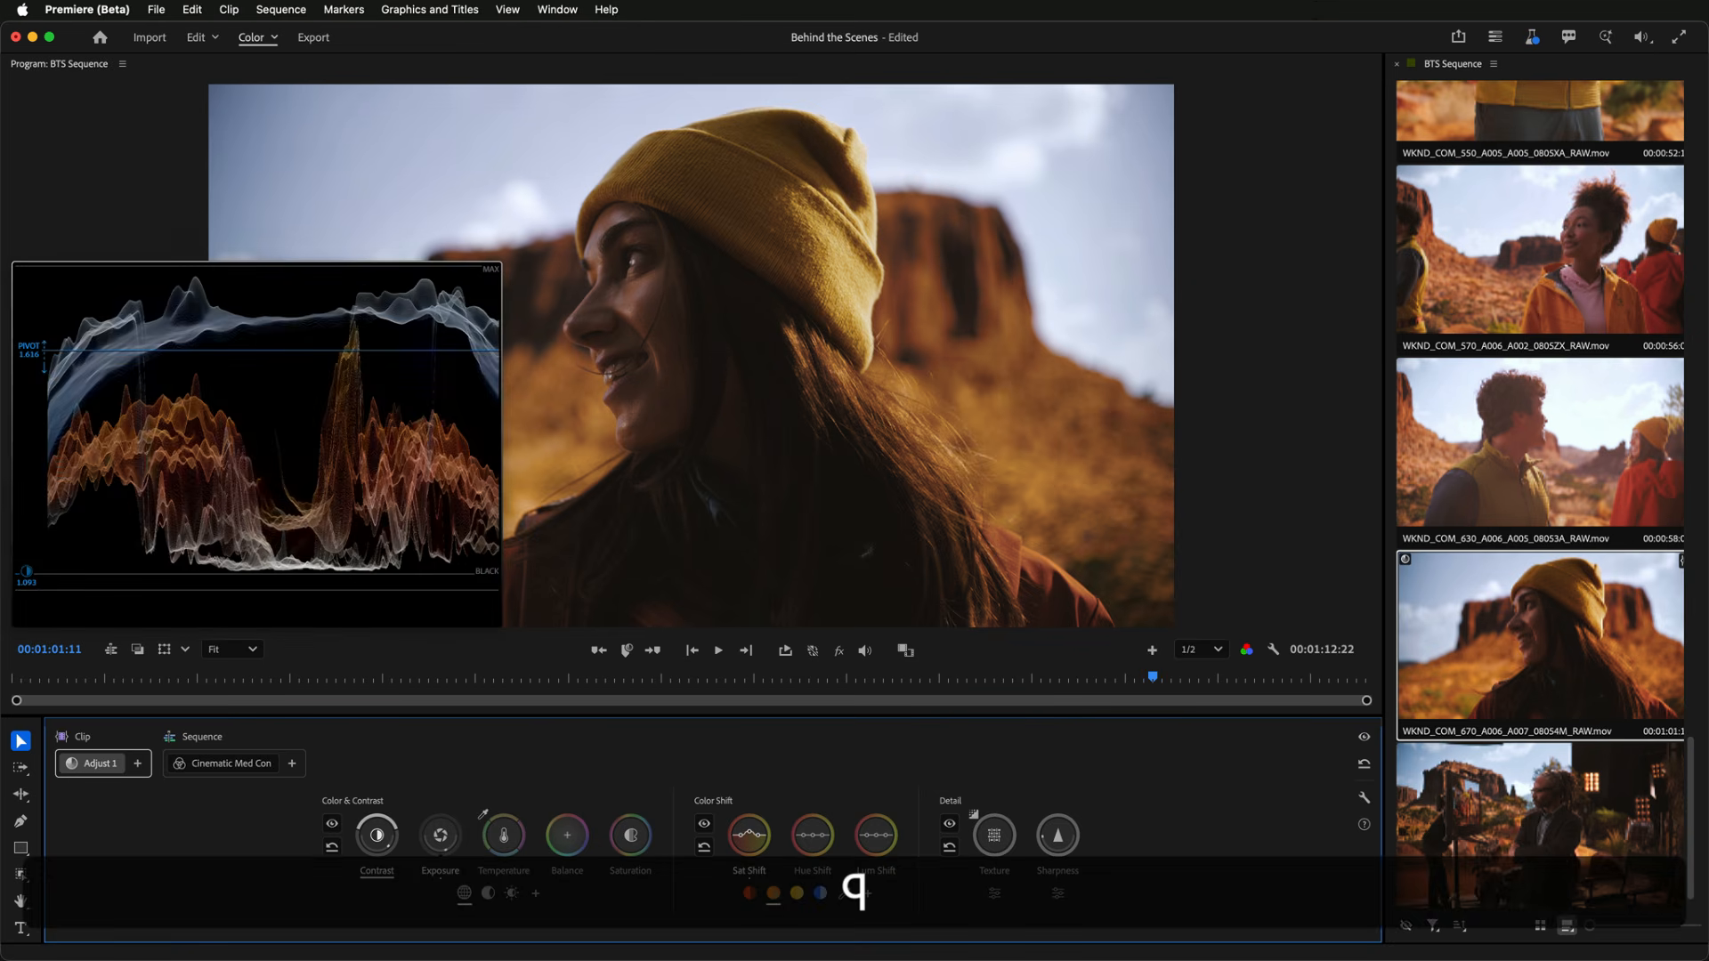
key(w)
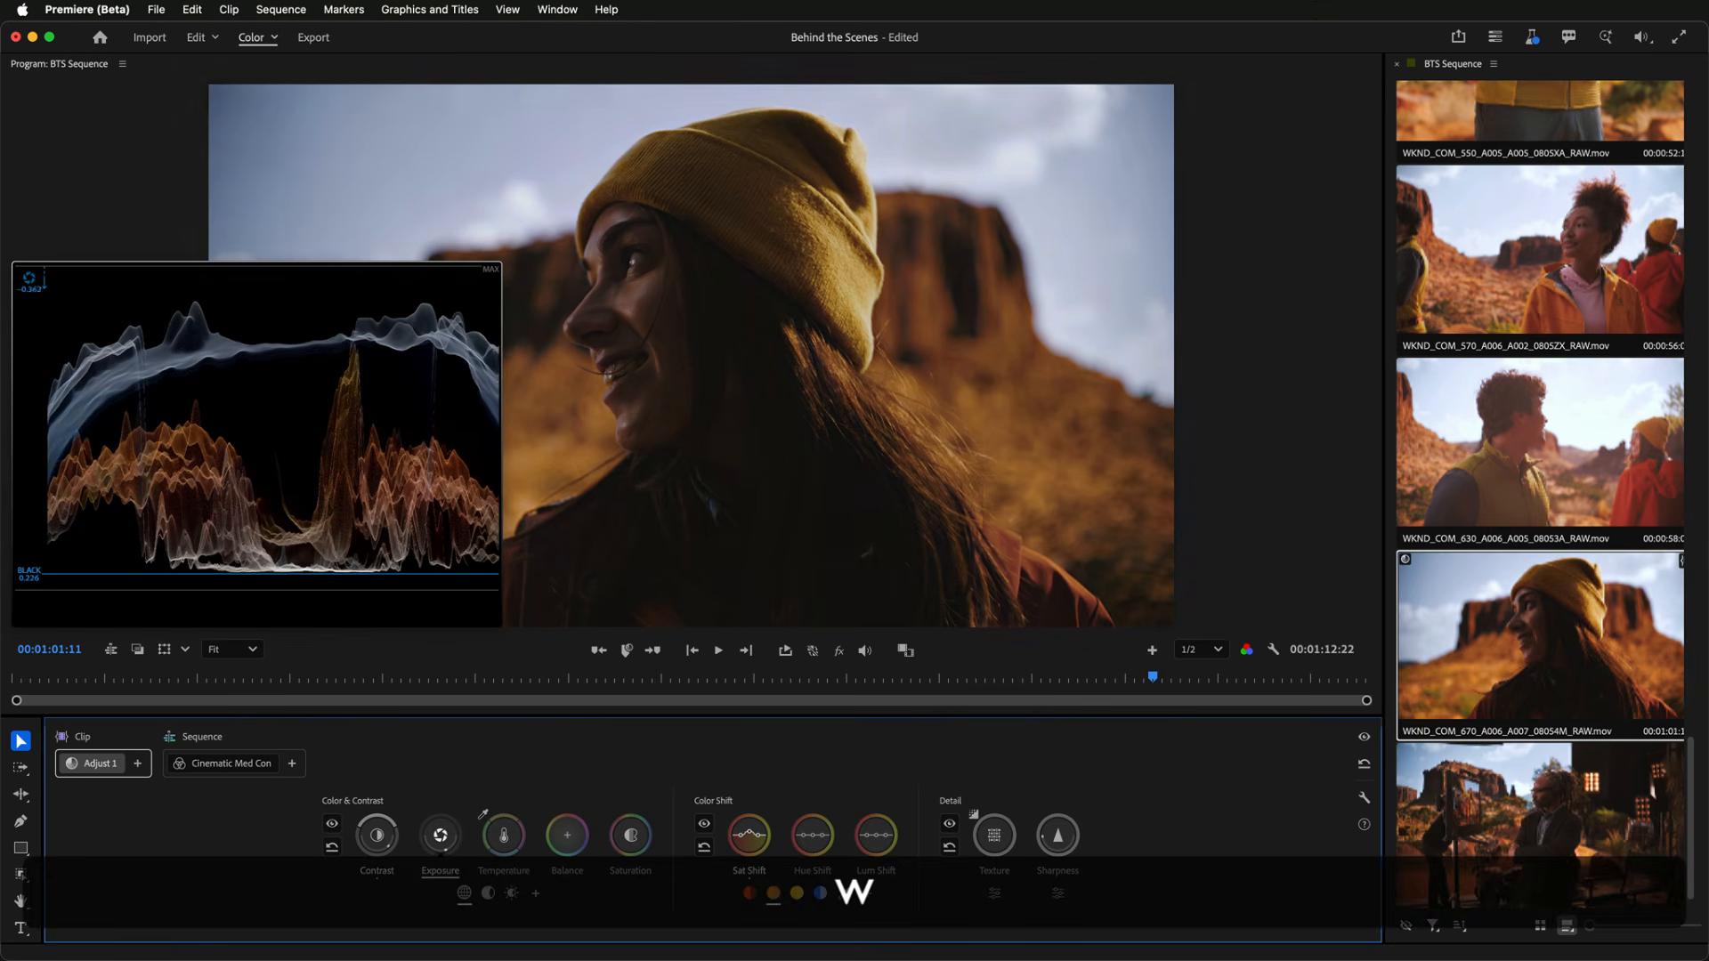
key(e)
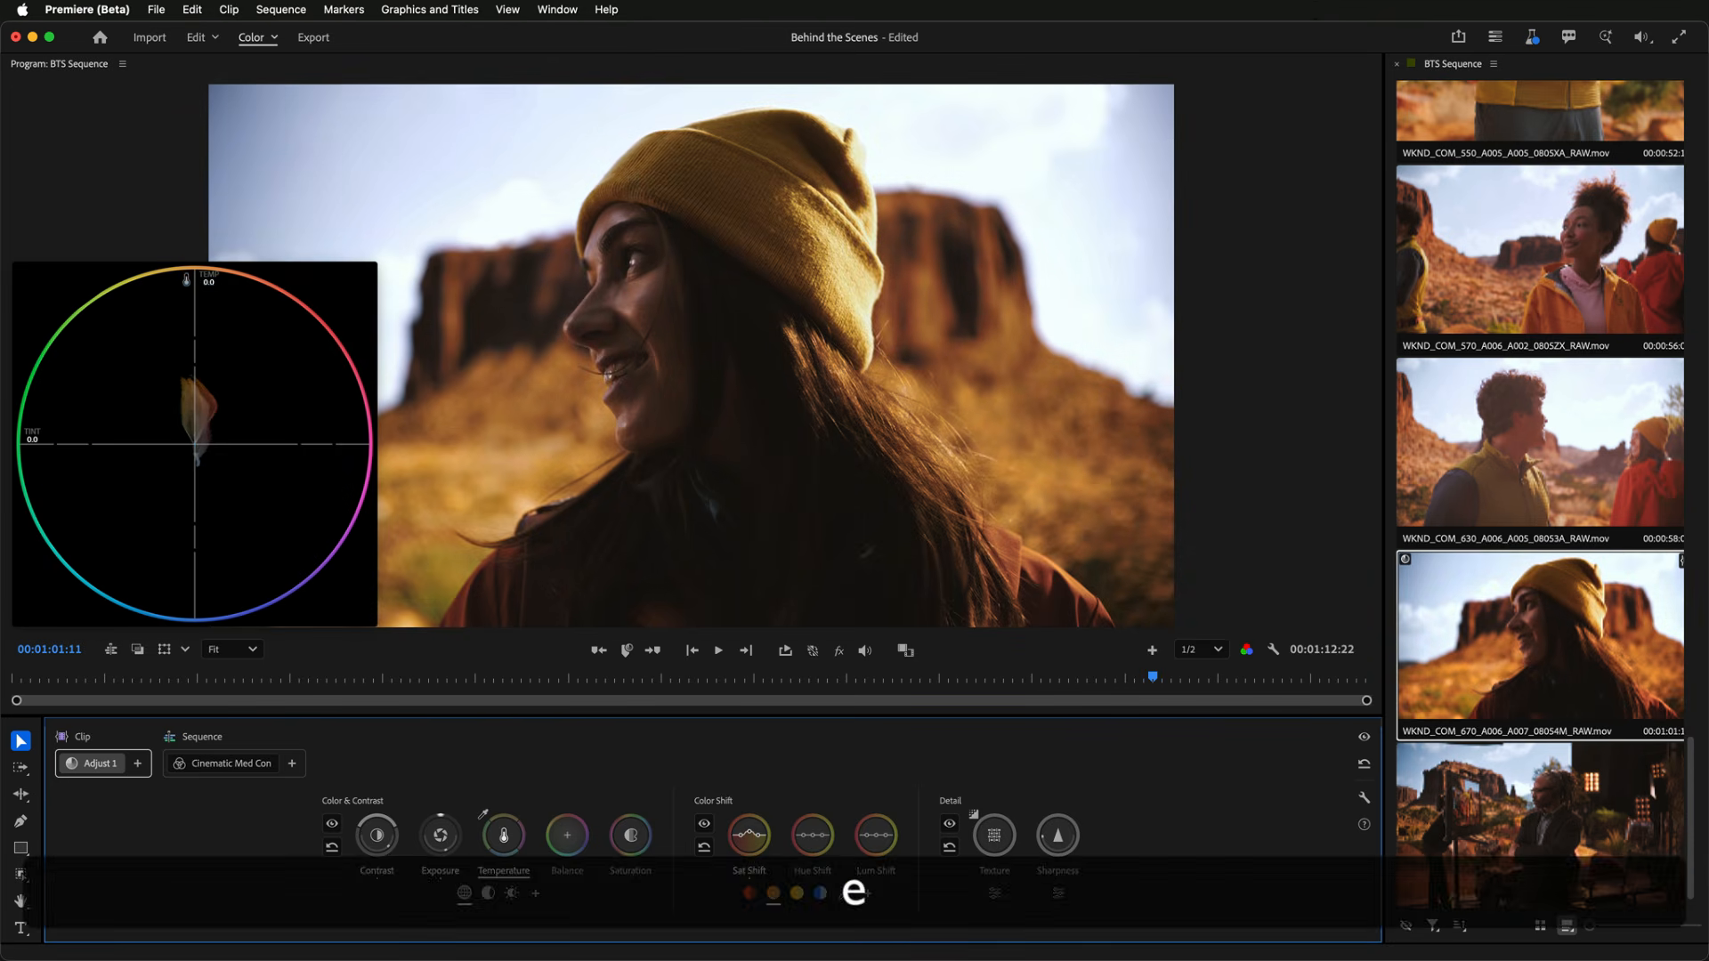
key(r)
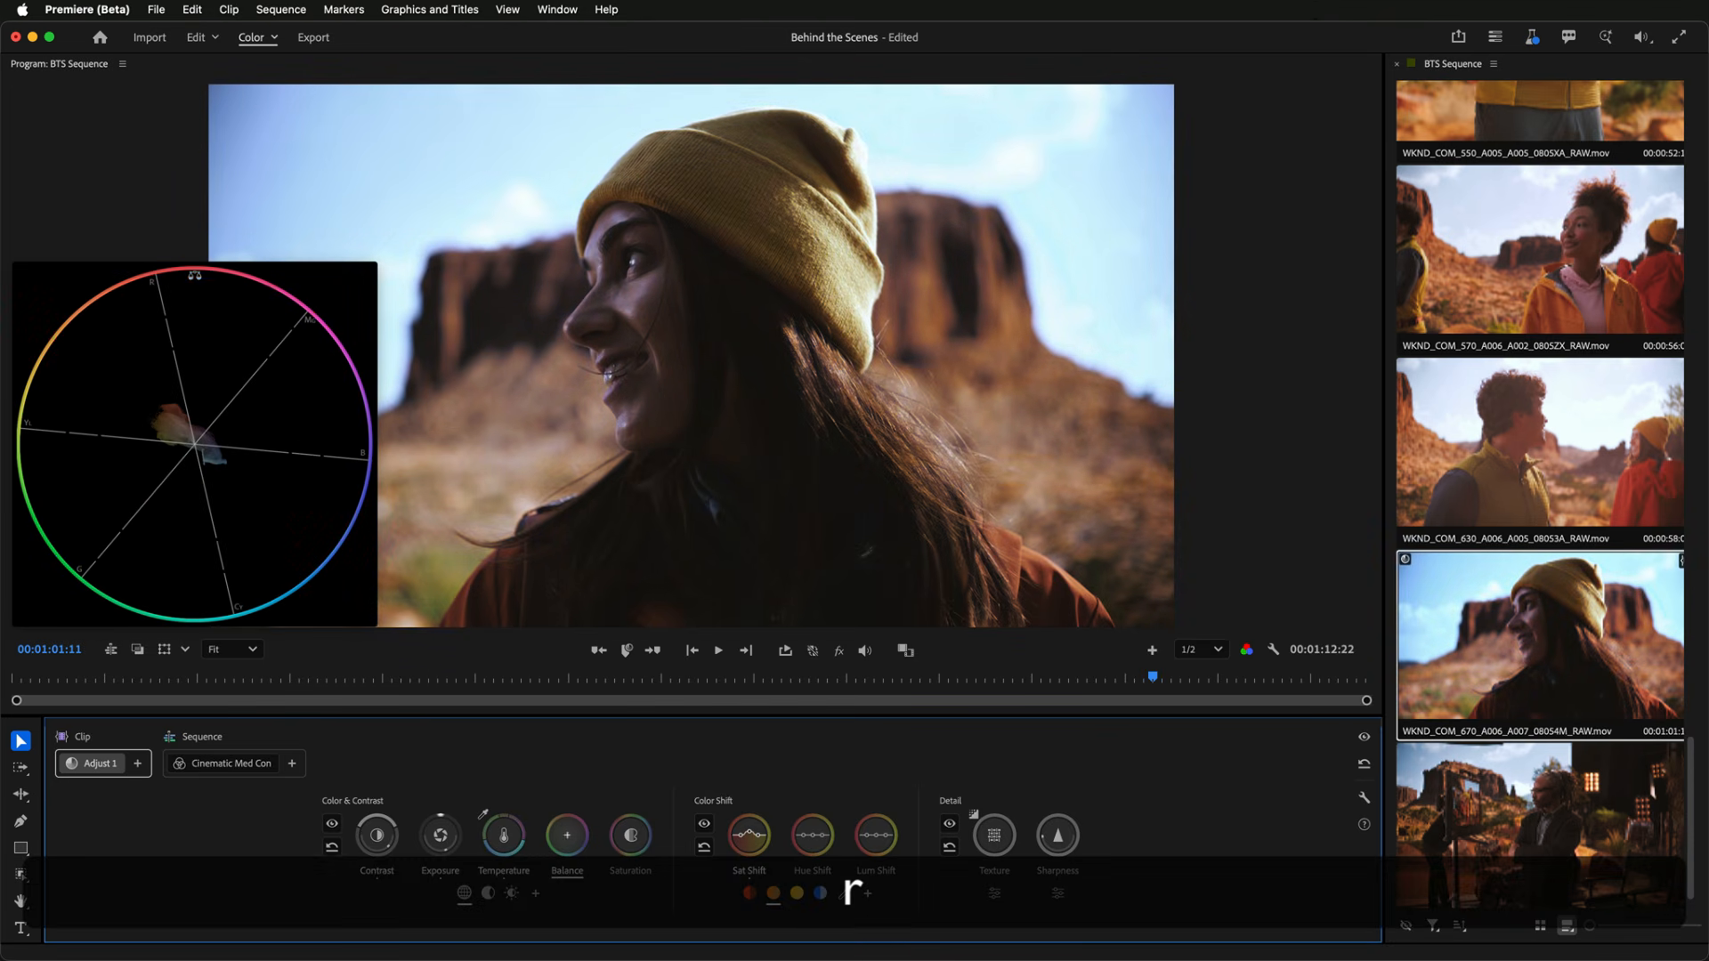
drag(567, 834, 566, 833)
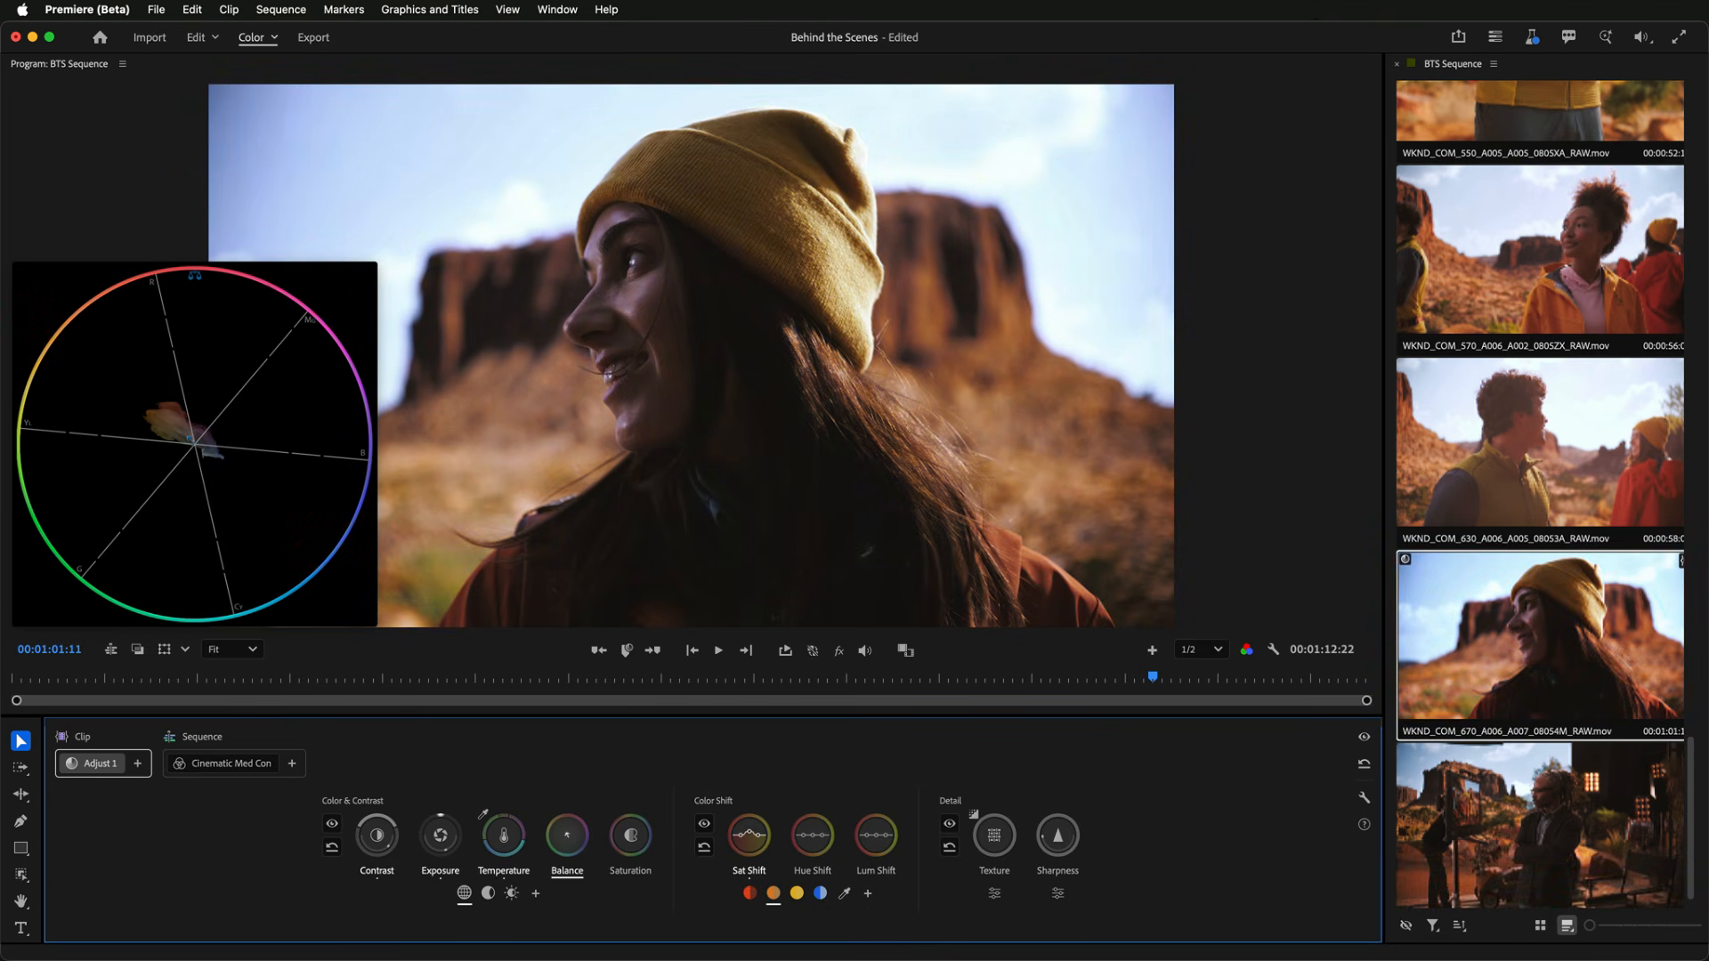
key(t)
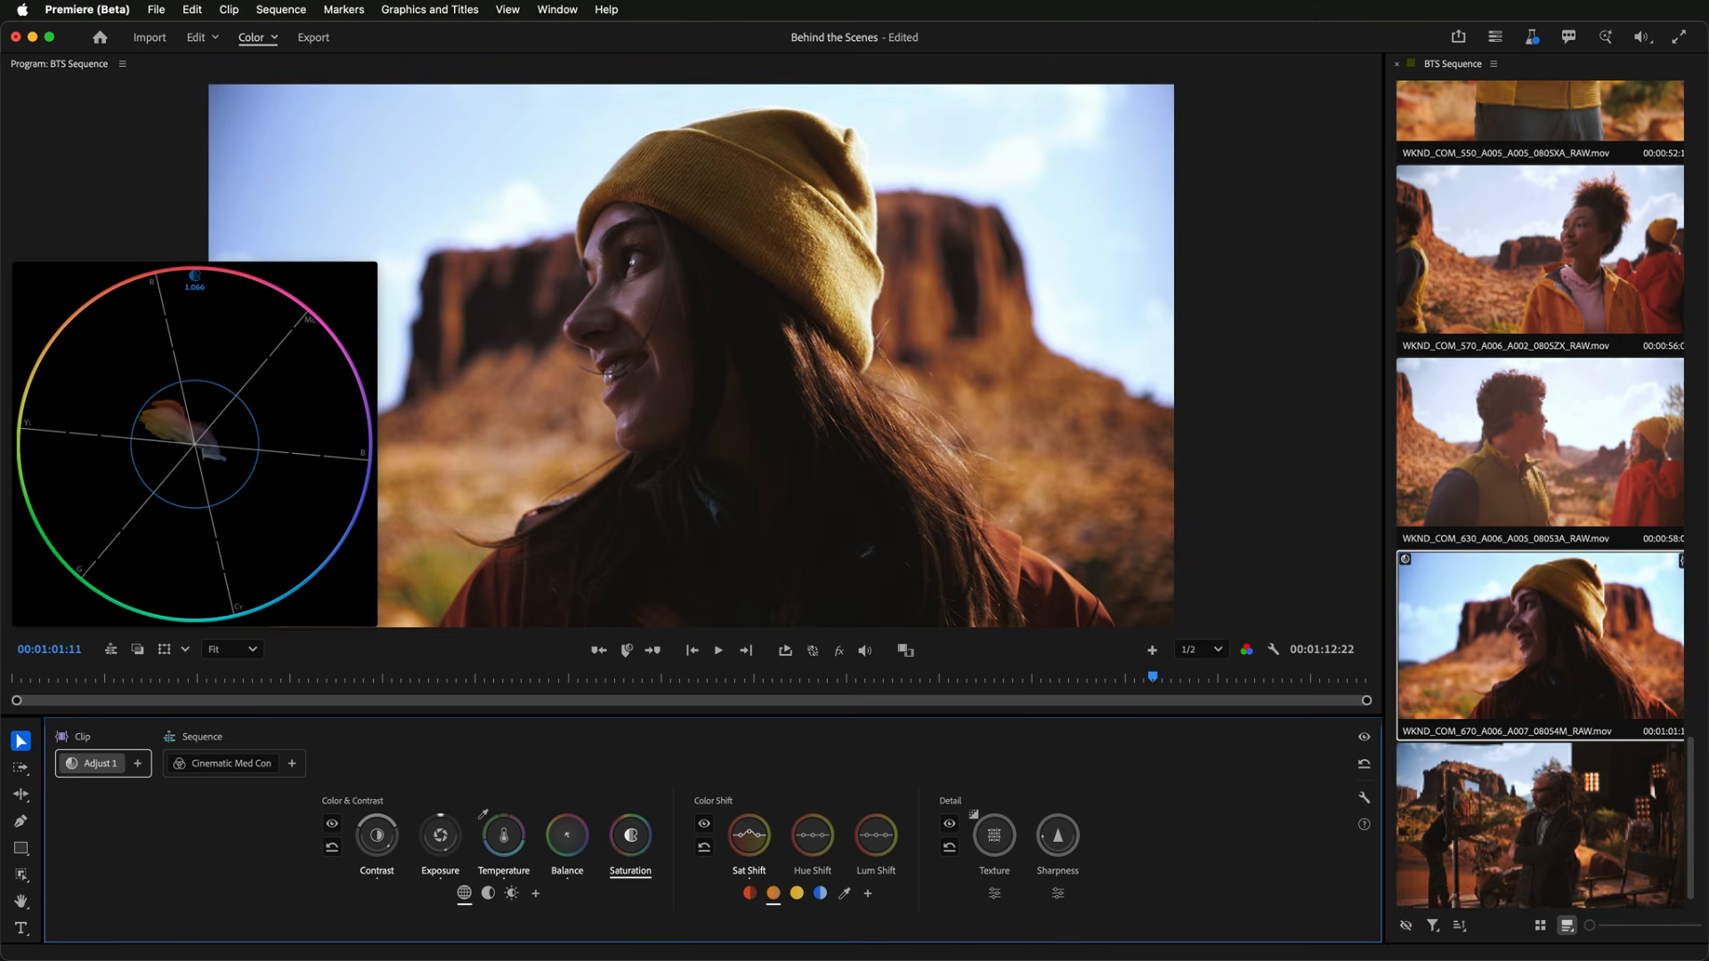
key(t)
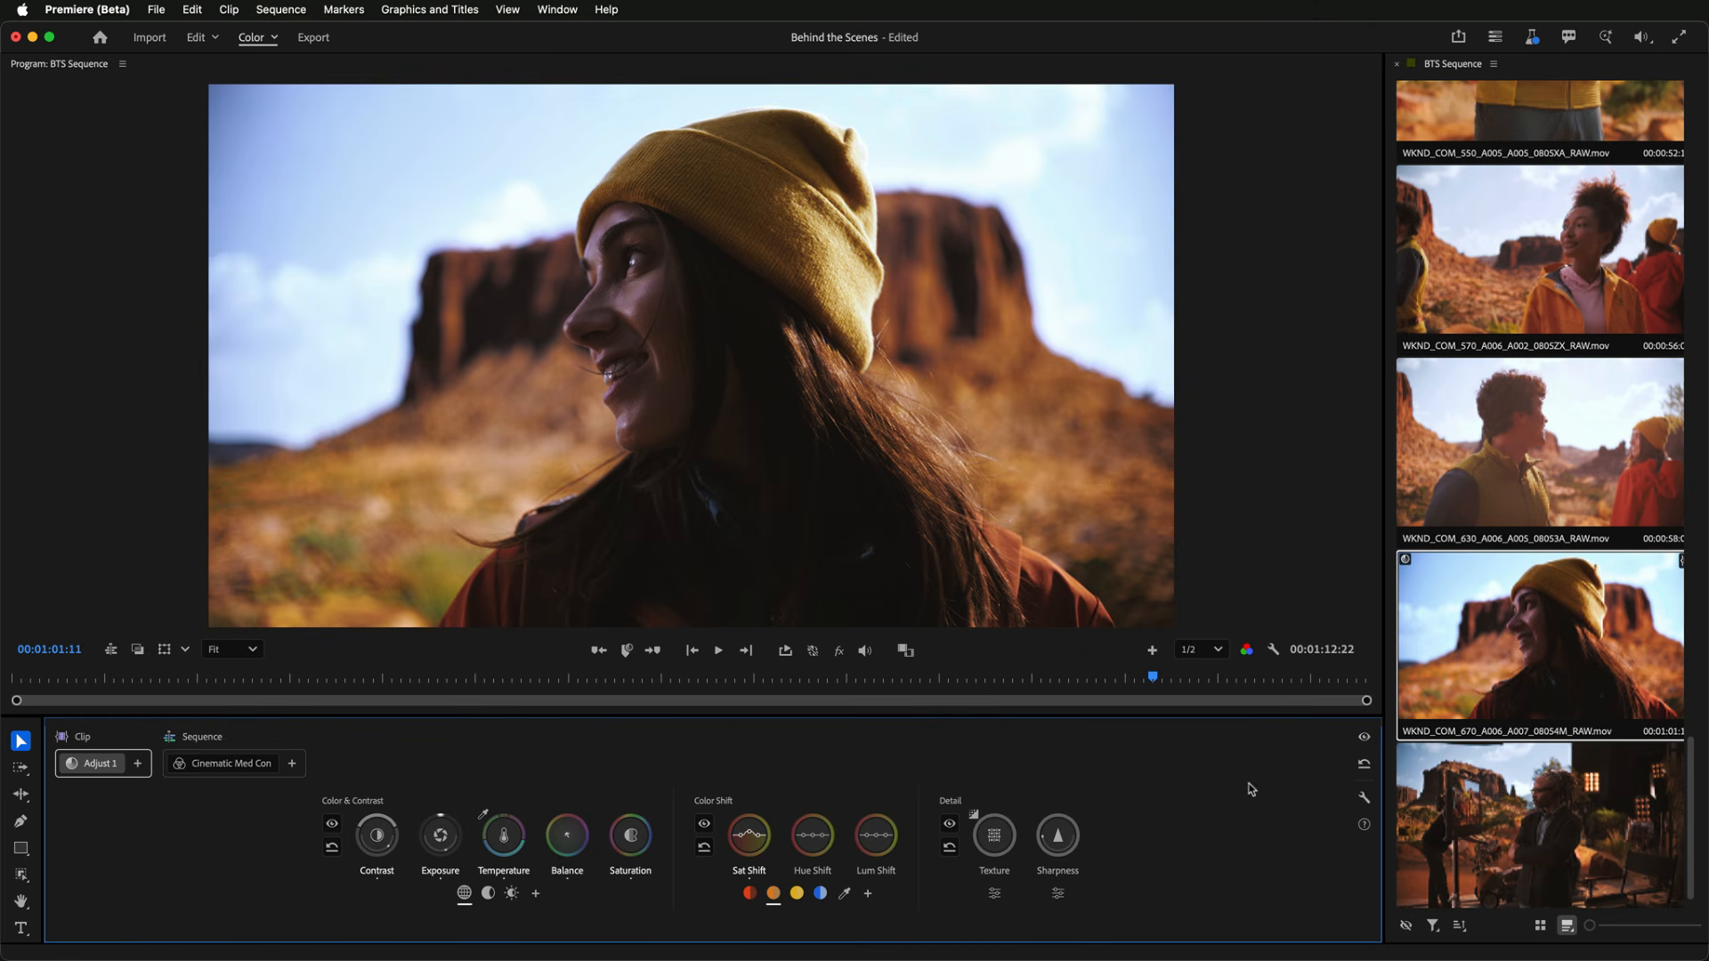
- Open the Color Control Options dialog and check the Lock to angle or axis choices, keeping Shift
click(1362, 799)
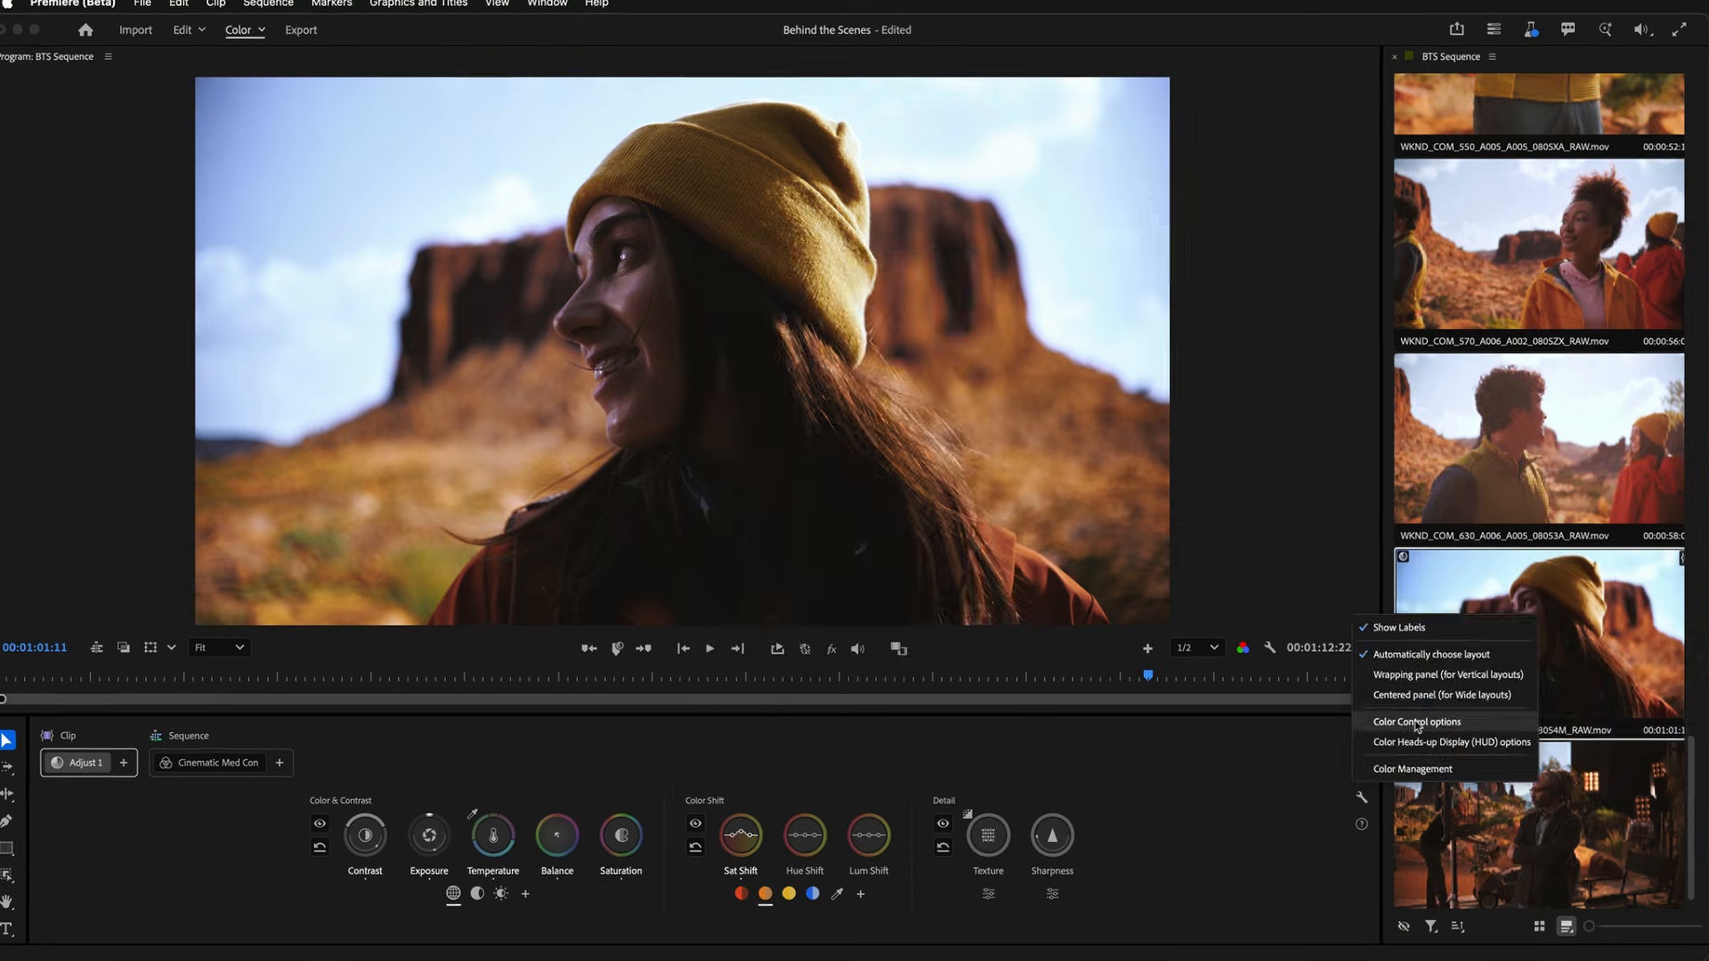
click(972, 495)
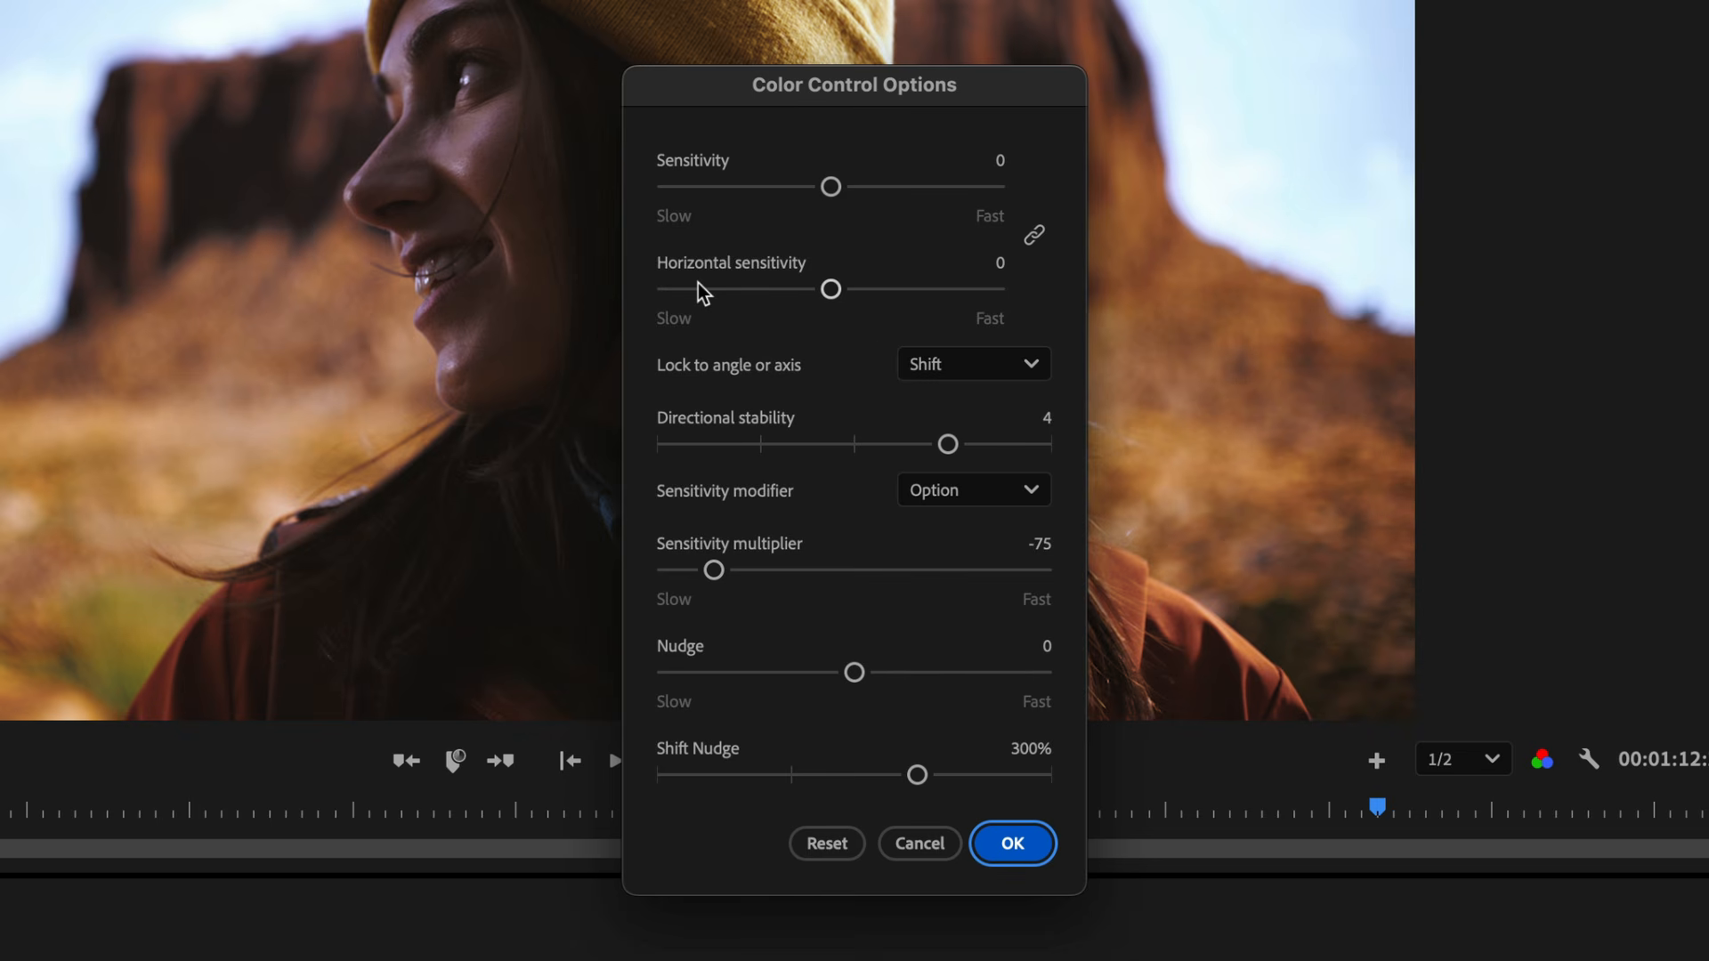
click(975, 372)
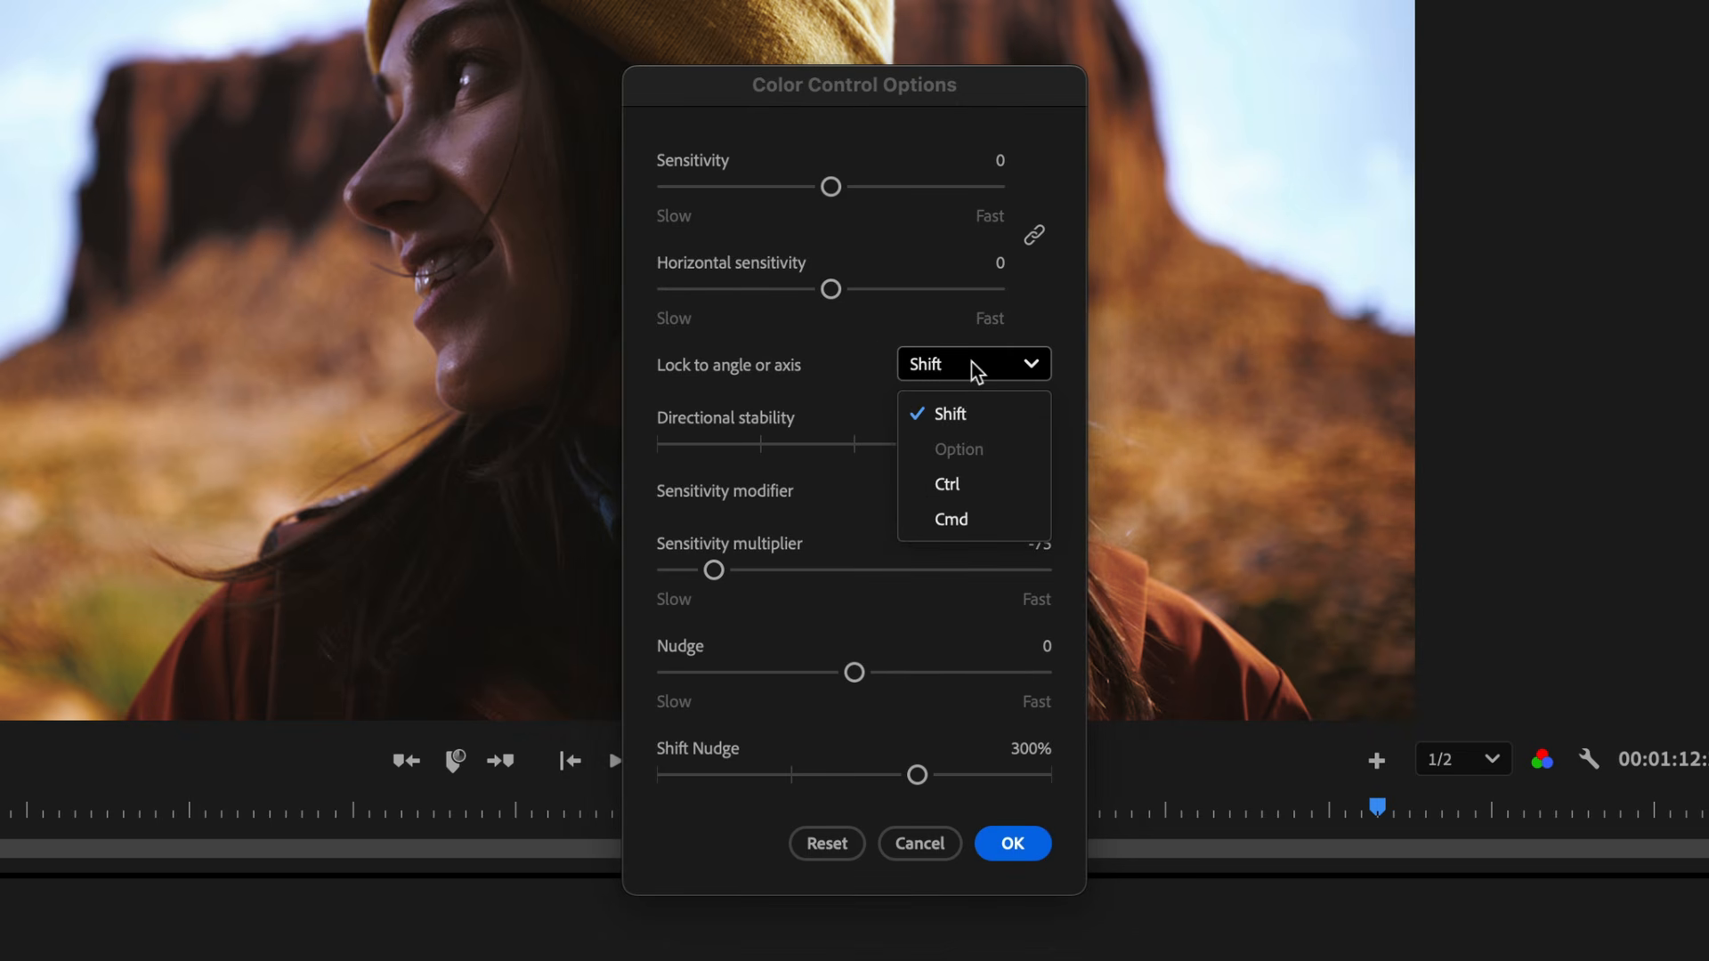
click(866, 379)
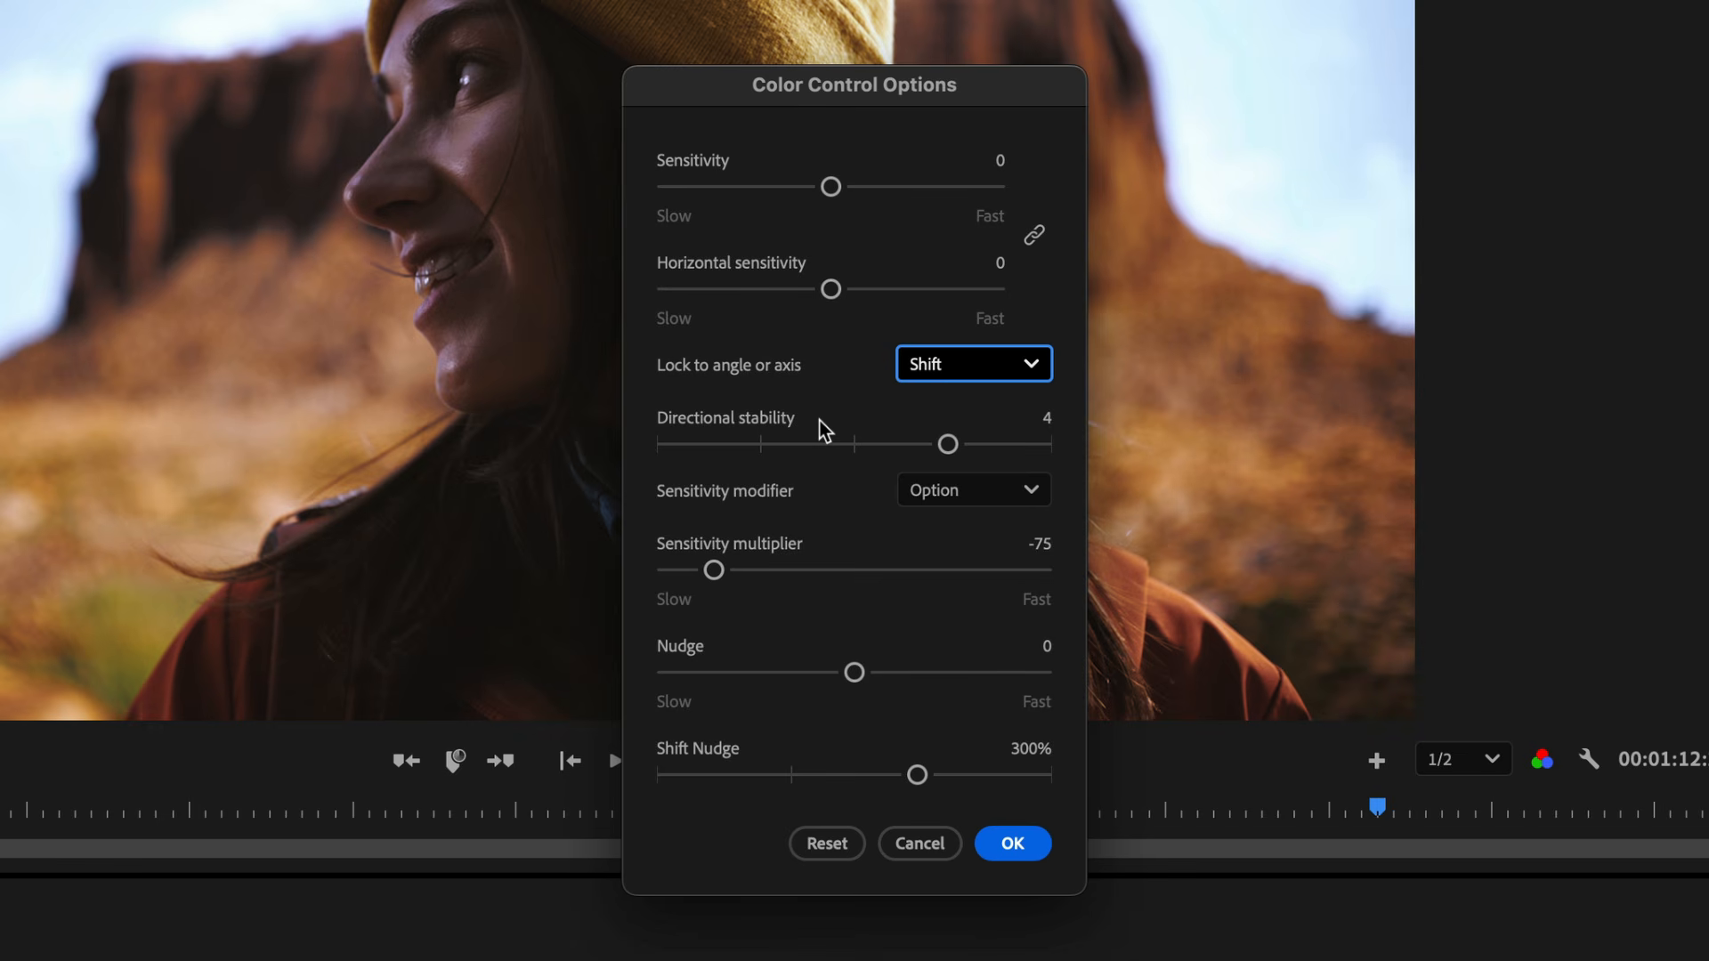
- Review the Directional stability and Sensitivity modifier settings, keeping Option, and confirm the dialog
mouse_move(950, 446)
mouse_down()
mouse_move(1087, 457)
mouse_move(649, 446)
mouse_move(951, 456)
mouse_up()
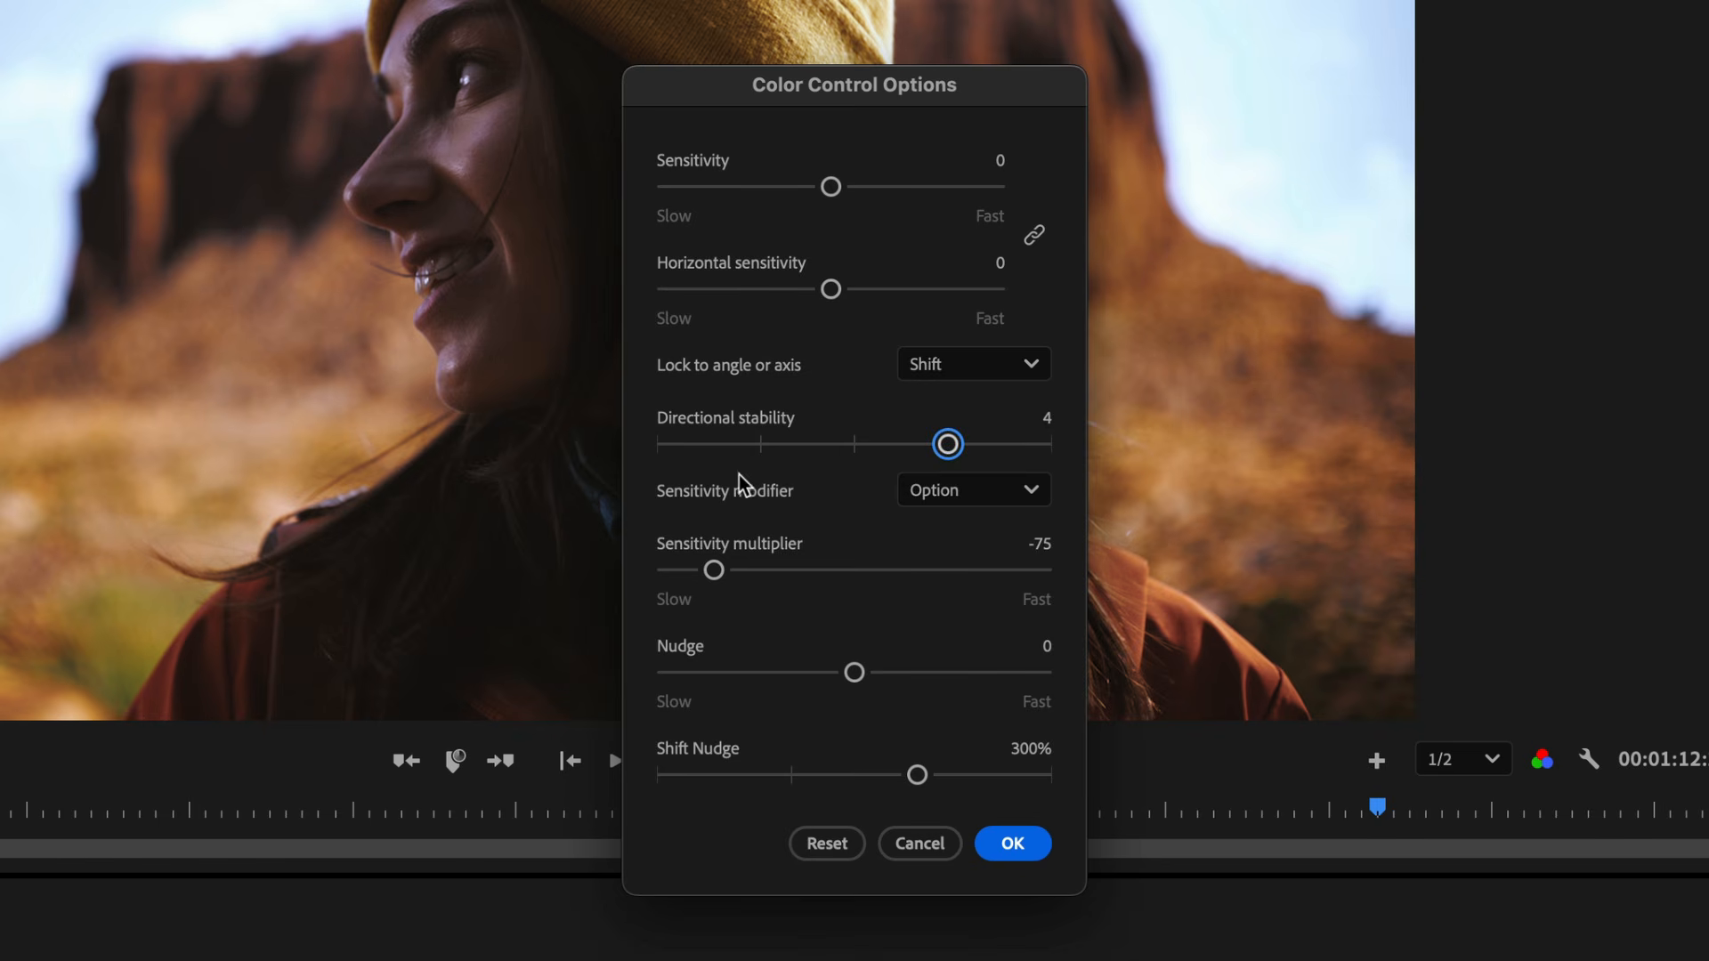
click(959, 493)
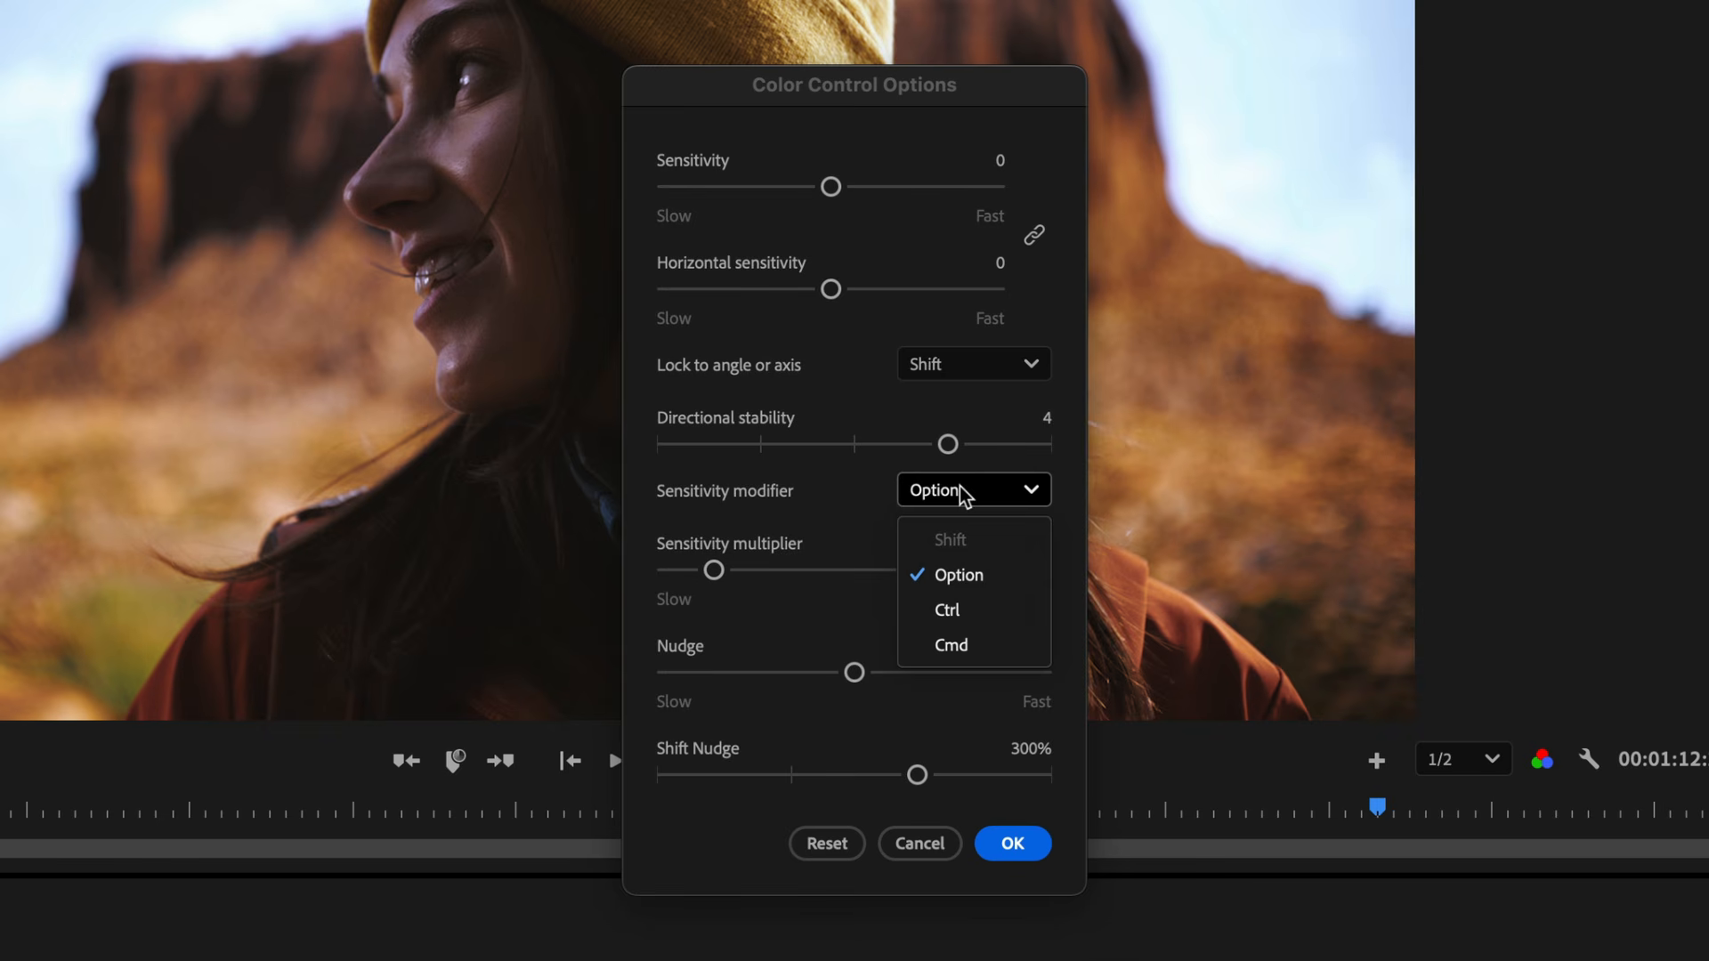
click(722, 603)
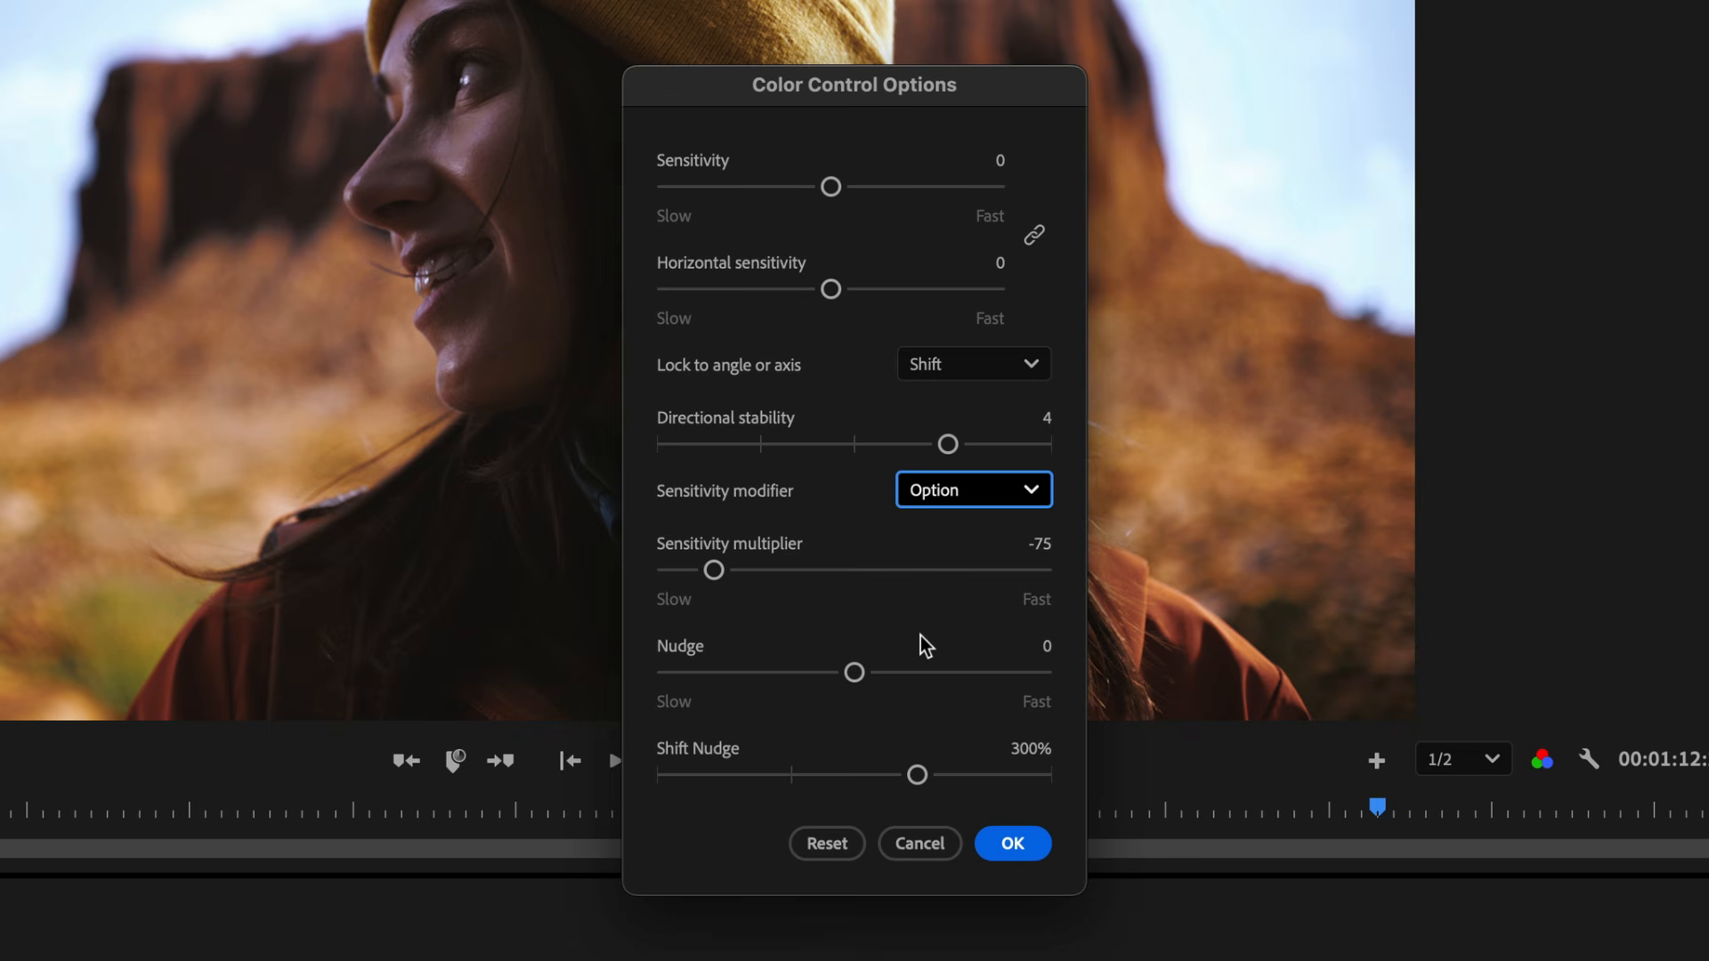
click(1013, 843)
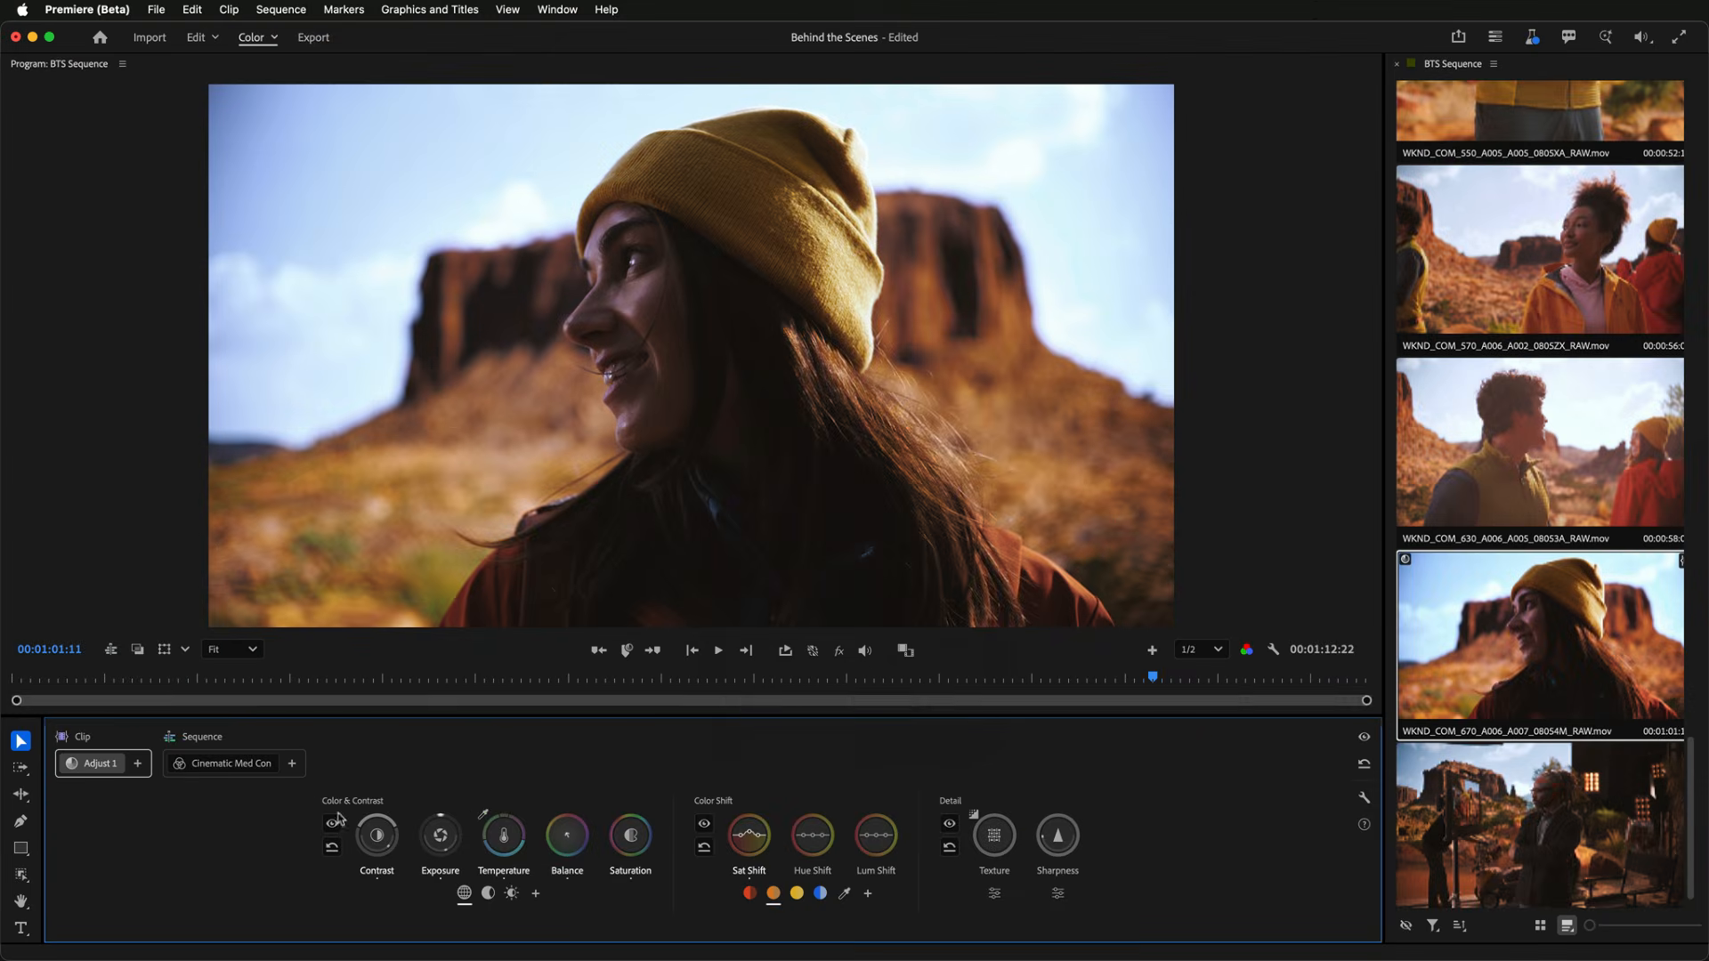